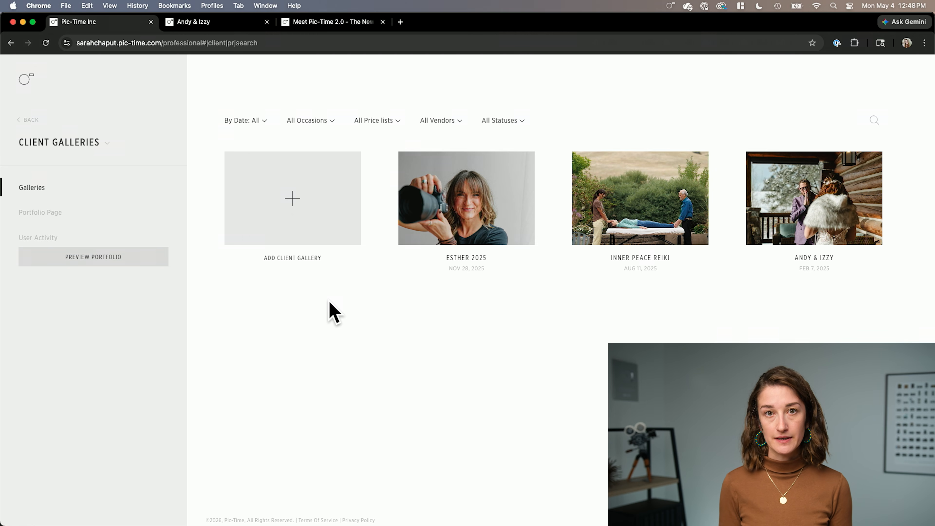
Start a new client gallery with Pic-Time 2.0 delivery, named with the client's first name followed by "- Maternity"
{"action": "left_click", "coordinate": [294, 204]}
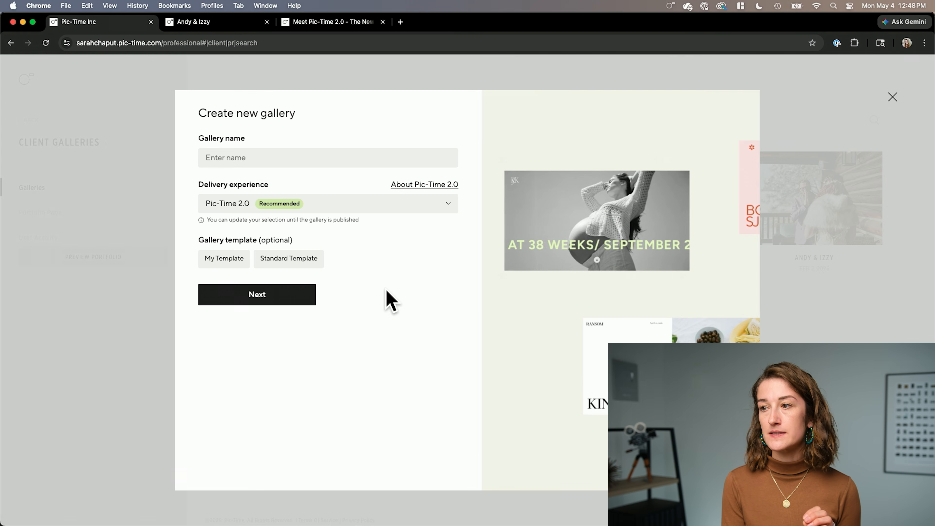
{"action": "left_click", "coordinate": [282, 156]}
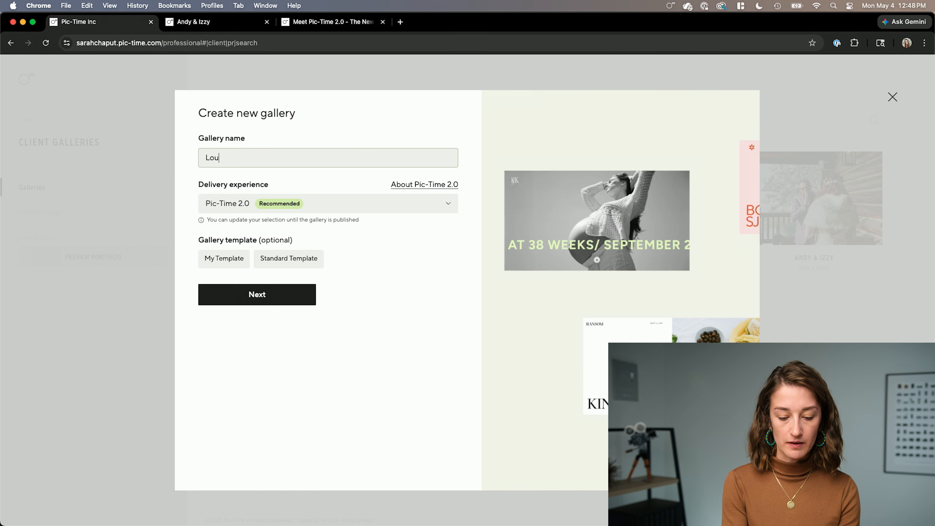
{"action": "type", "text": "Louise - Maternity"}
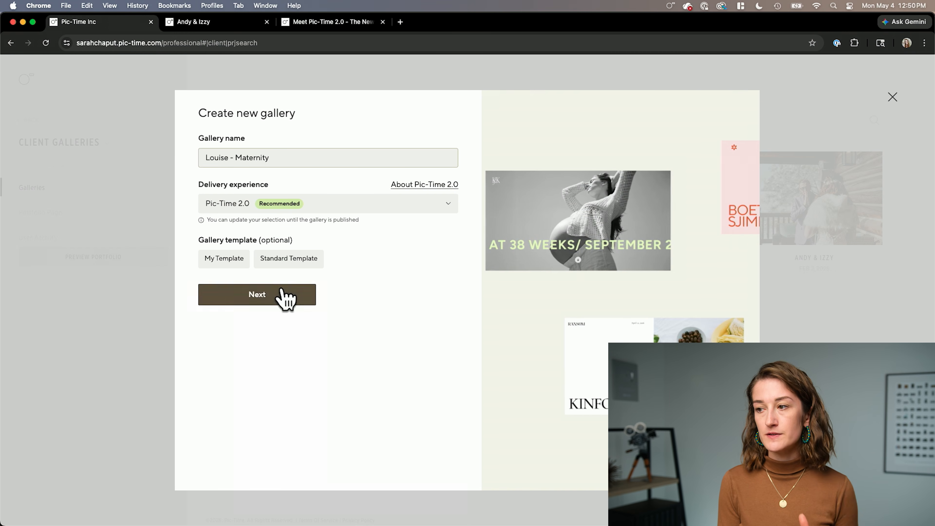
{"action": "left_click", "coordinate": [284, 297]}
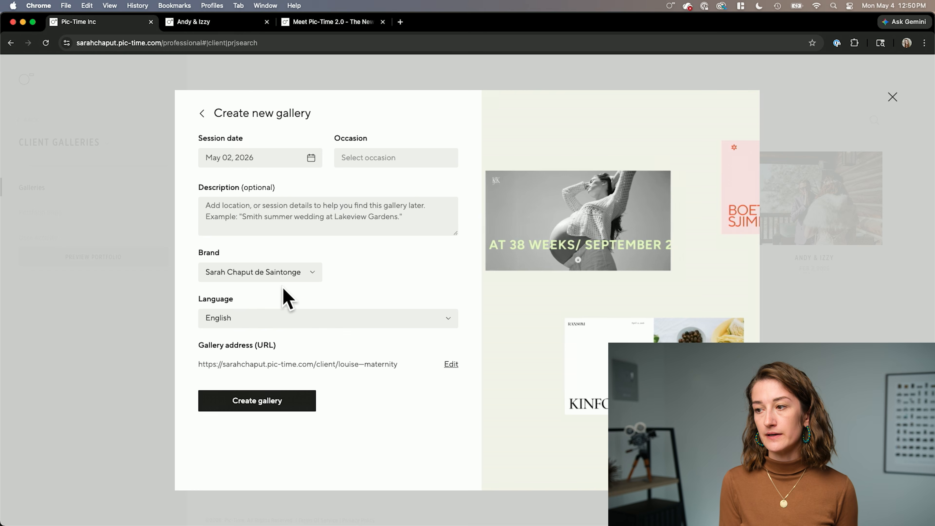
Set the occasion to Maternity and create the gallery
{"action": "left_click", "coordinate": [308, 159]}
{"action": "left_click", "coordinate": [341, 199]}
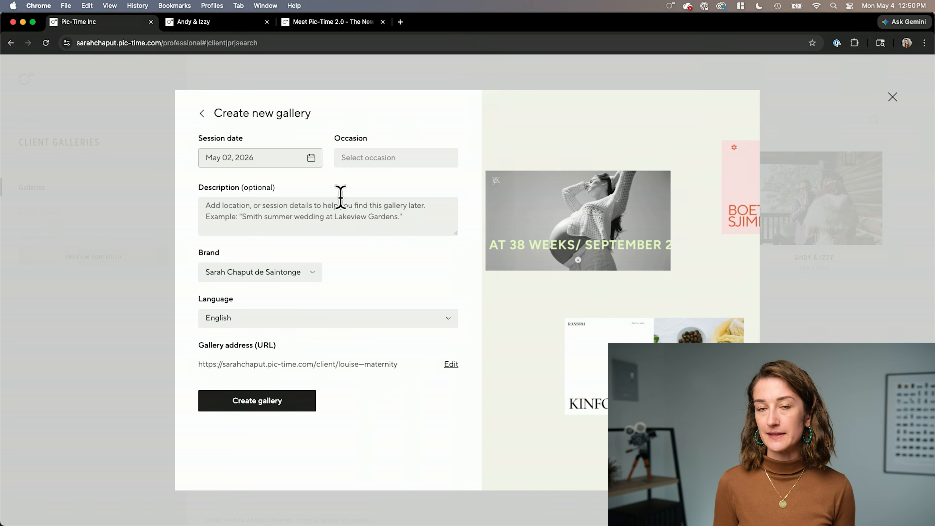
{"action": "left_click", "coordinate": [376, 151]}
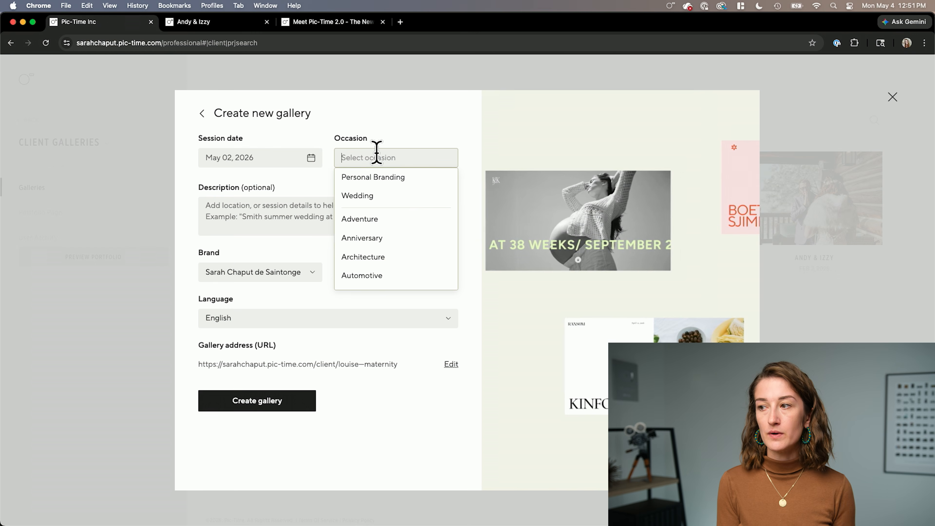
{"action": "type", "text": "Maternity"}
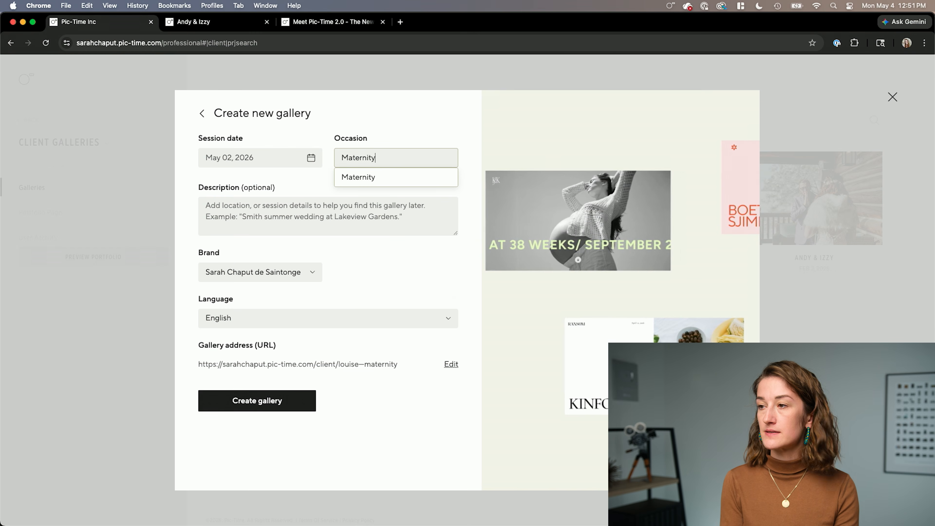
{"action": "left_click", "coordinate": [373, 182]}
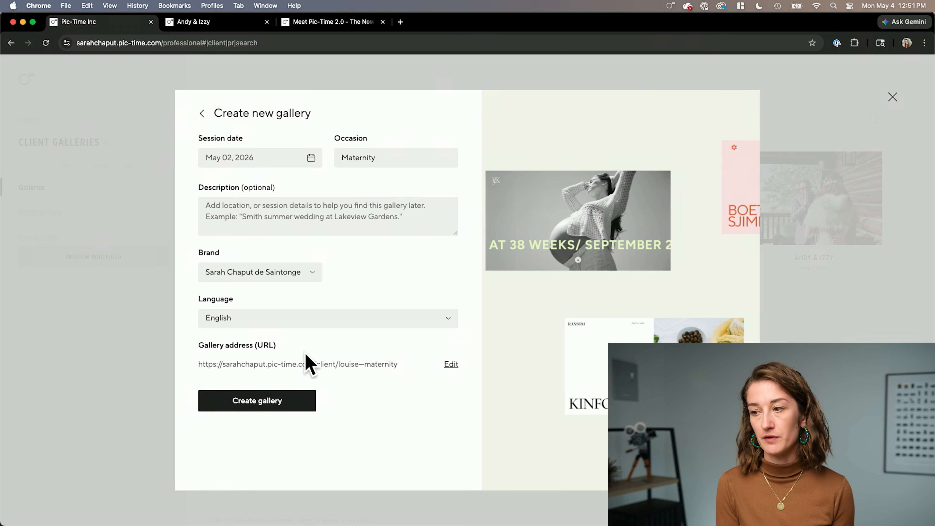
{"action": "left_click", "coordinate": [280, 405]}
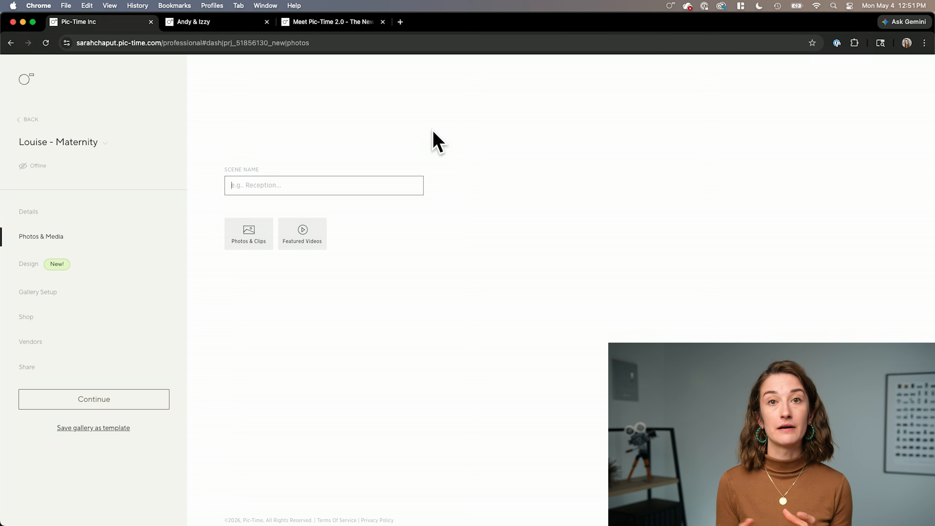
View the Details and Ceremony scenes in the open client wedding gallery, and return to the new maternity gallery
{"action": "left_click", "coordinate": [217, 23]}
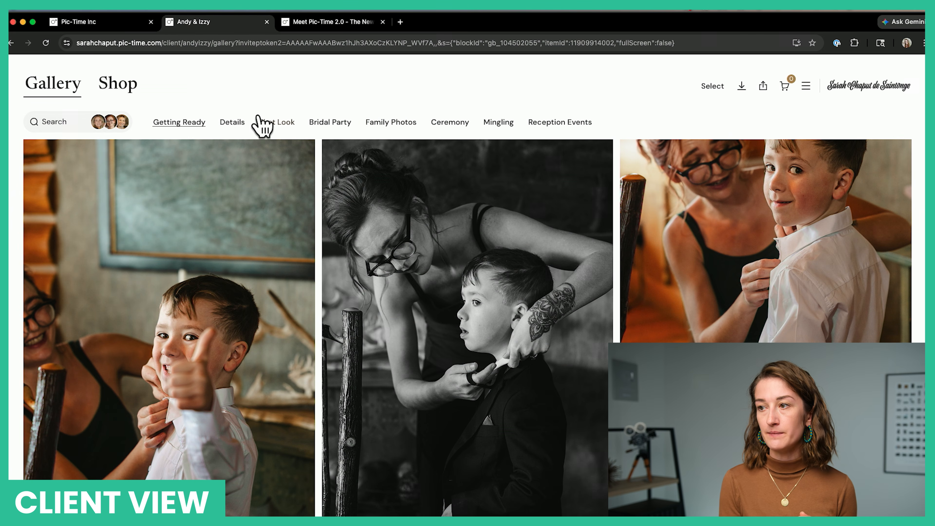
{"action": "left_click", "coordinate": [235, 125]}
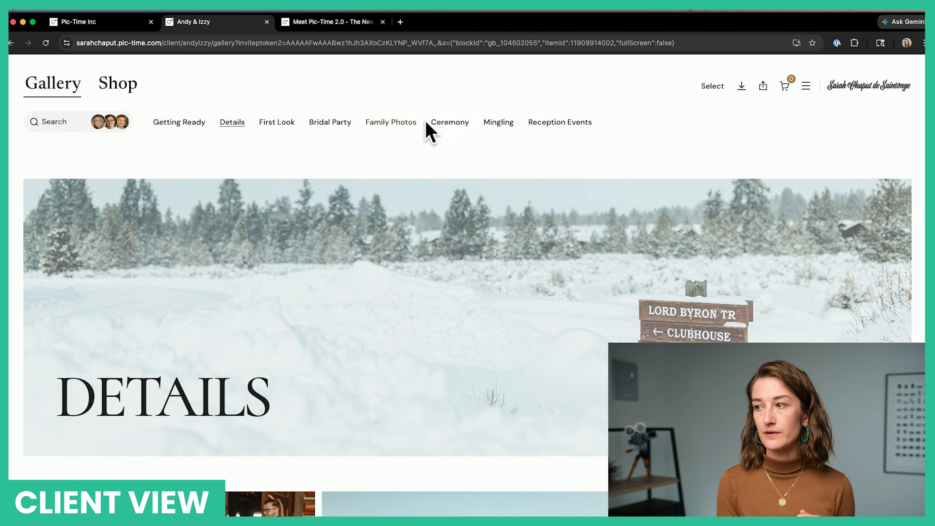
{"action": "left_click", "coordinate": [440, 125]}
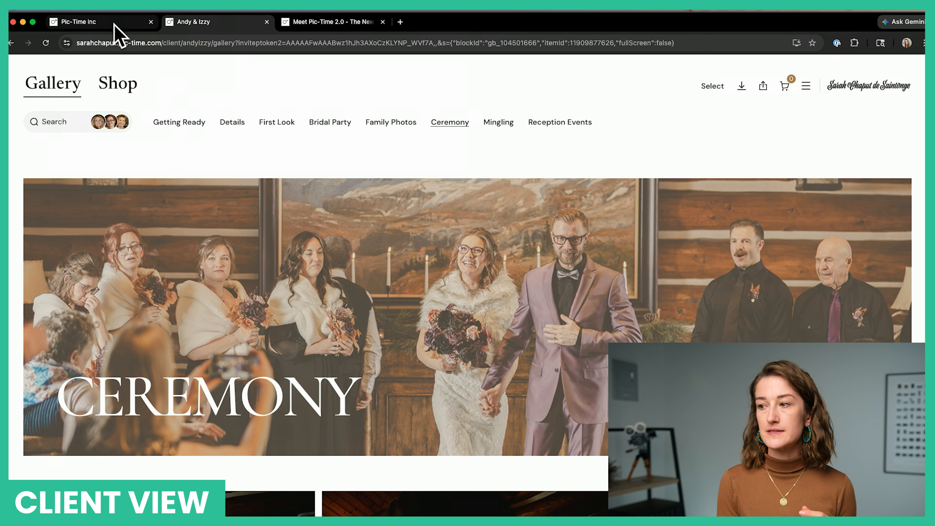
{"action": "left_click", "coordinate": [115, 28]}
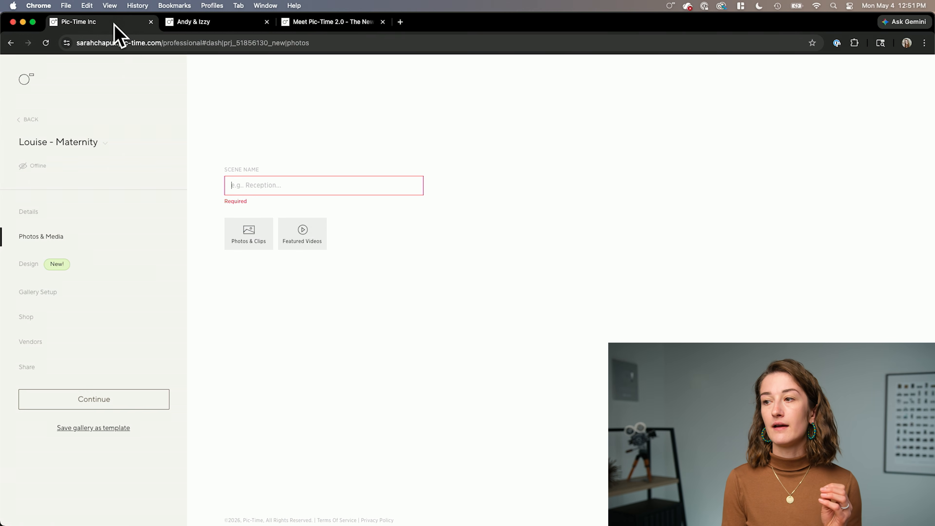
Name the scene "All Photos" and upload all the photos from the client's folder to it
{"action": "left_click", "coordinate": [253, 185]}
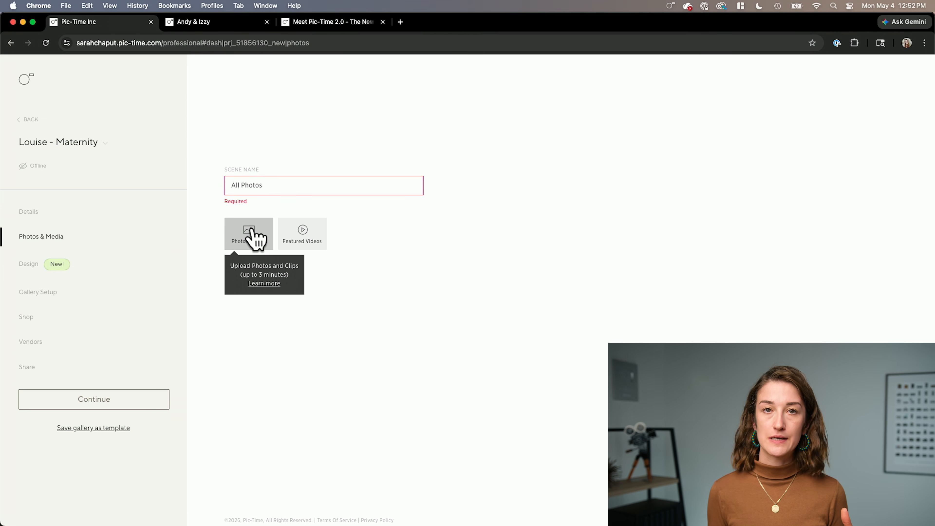
{"action": "key", "text": "Return"}
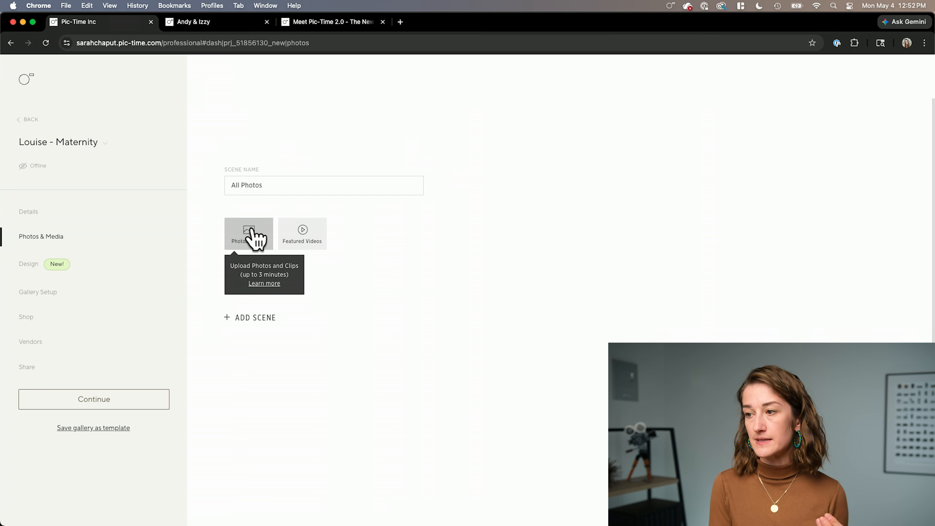
{"action": "left_click", "coordinate": [254, 238]}
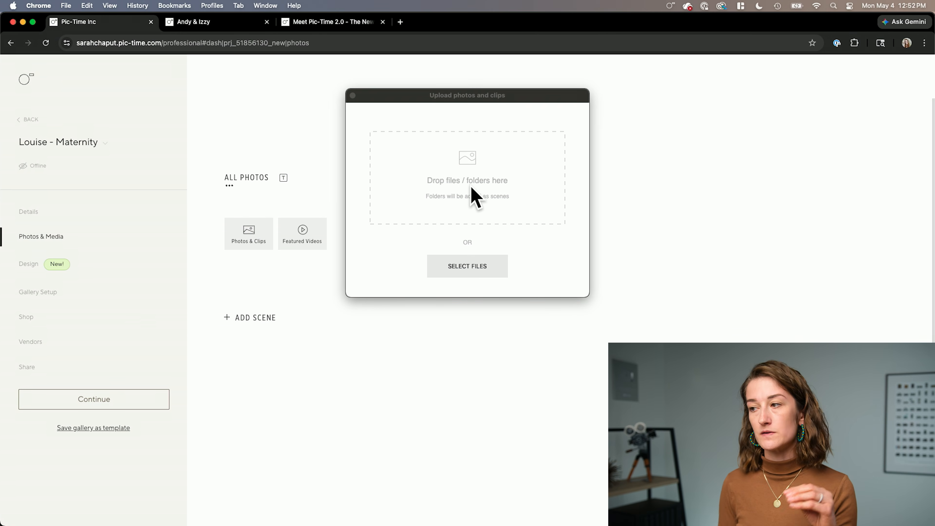
{"action": "left_click", "coordinate": [471, 266]}
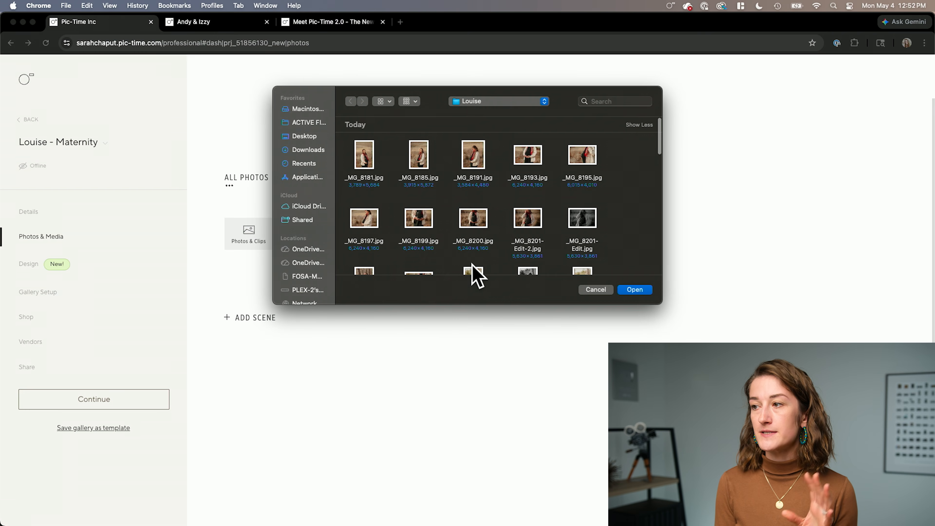
{"action": "left_click", "coordinate": [420, 163]}
{"action": "key", "text": "super+a"}
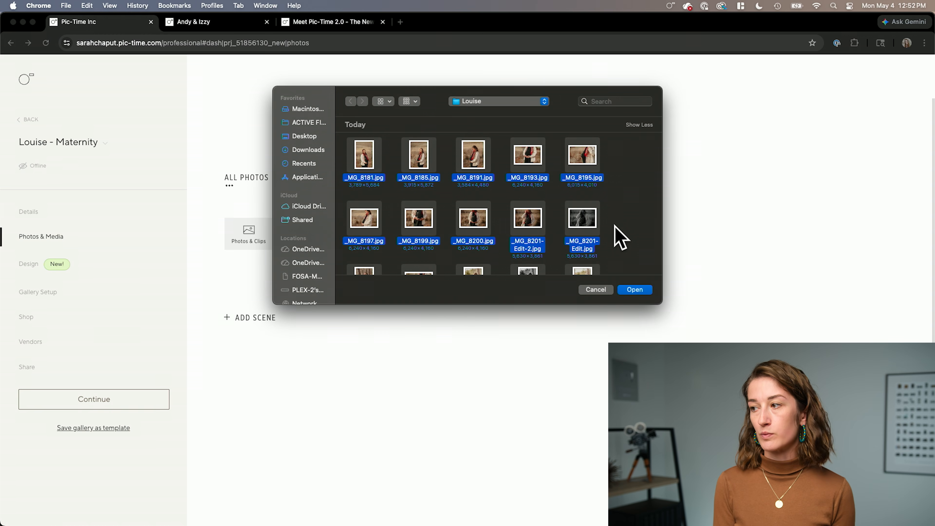
{"action": "left_click", "coordinate": [636, 289]}
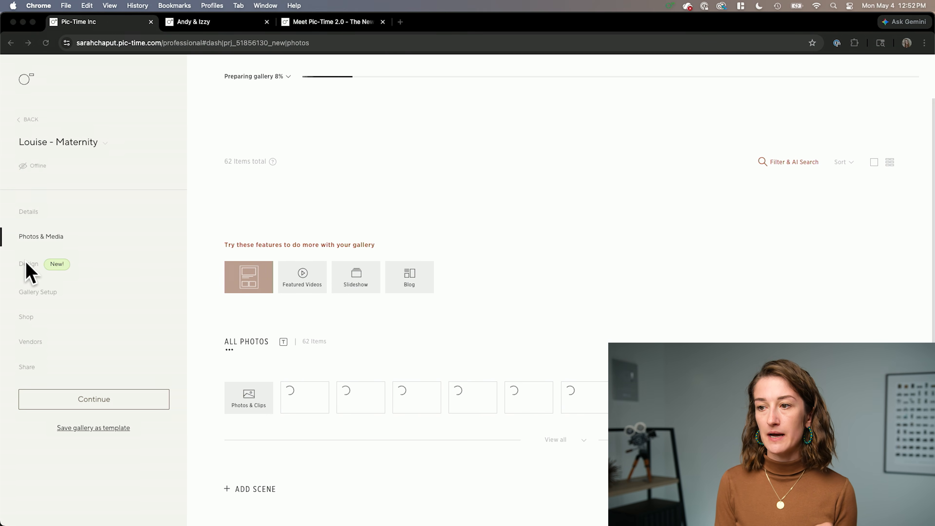
Open the gallery's design settings and skip the AI focal point selection in favour of manual selection
{"action": "left_click", "coordinate": [32, 265]}
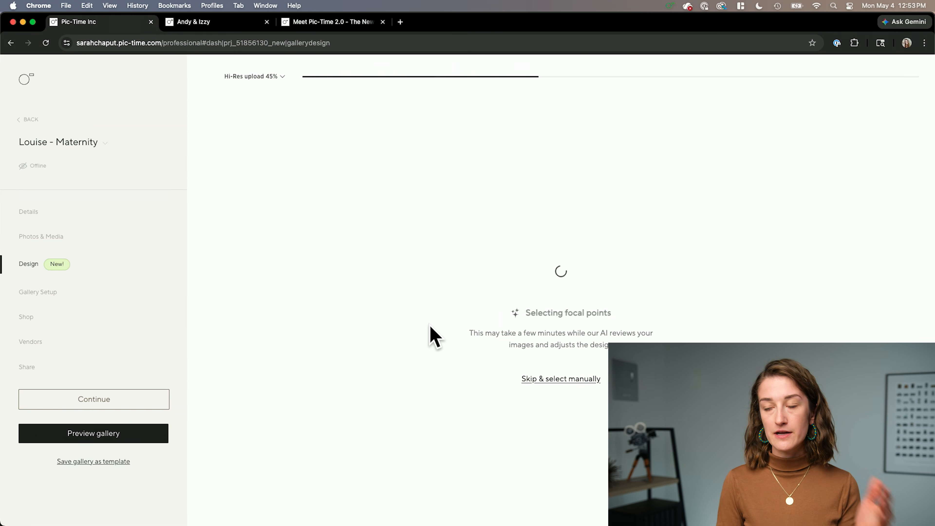
{"action": "left_click", "coordinate": [566, 380]}
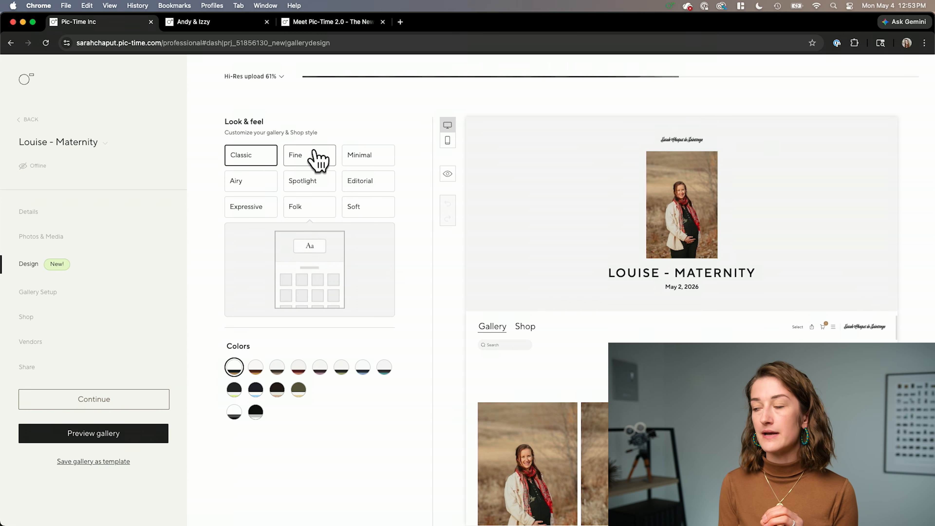
Try the Fine, Minimal, Airy, Spotlight, Editorial, Expressive, Folk and Soft looks on the gallery, and settle on Airy
{"action": "left_click", "coordinate": [315, 157]}
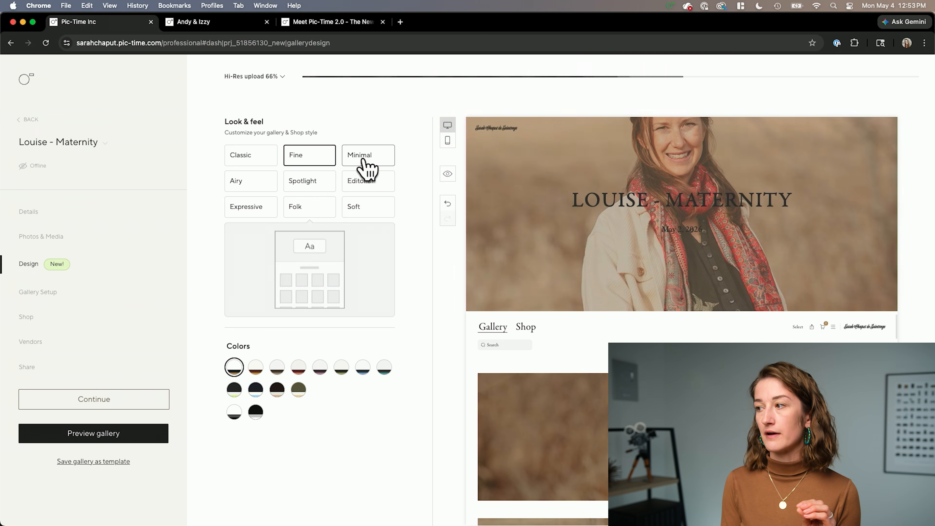
{"action": "left_click", "coordinate": [367, 164]}
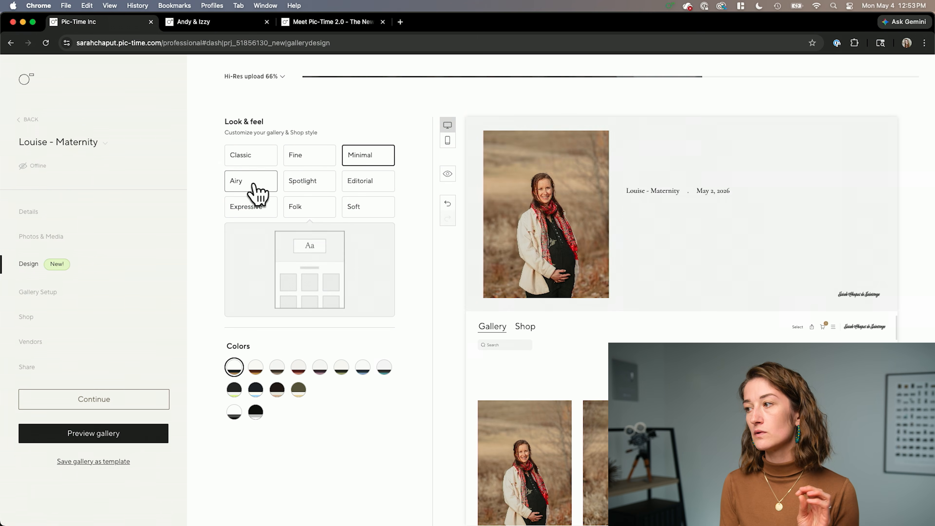
{"action": "left_click", "coordinate": [255, 184]}
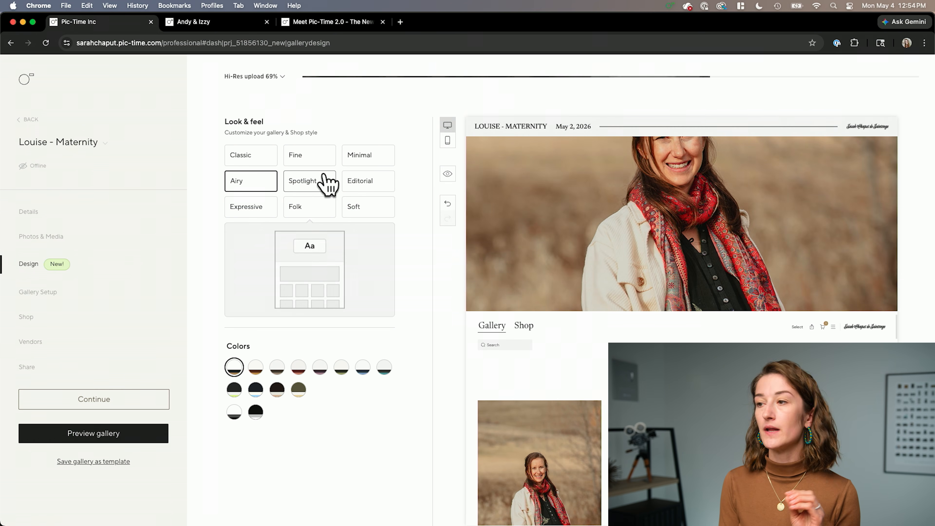
{"action": "left_click", "coordinate": [325, 176]}
{"action": "left_click", "coordinate": [379, 188]}
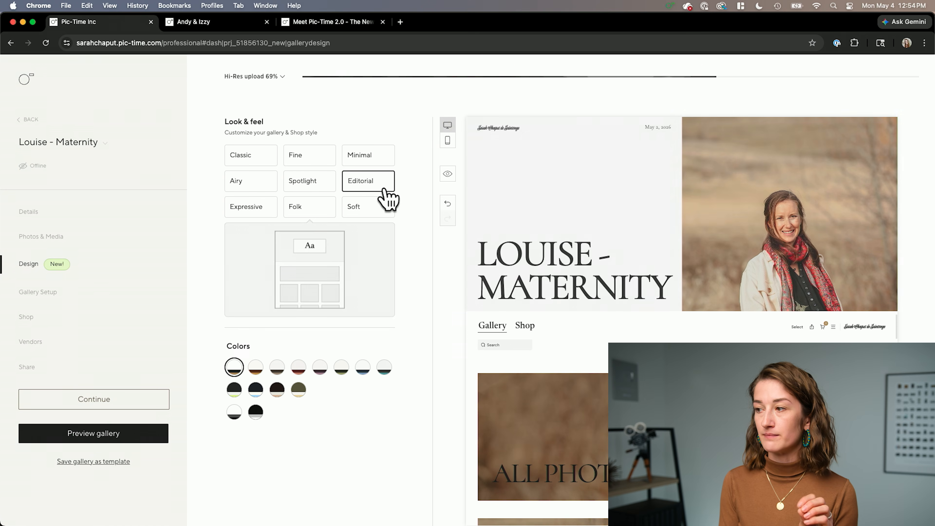
{"action": "left_click", "coordinate": [248, 207]}
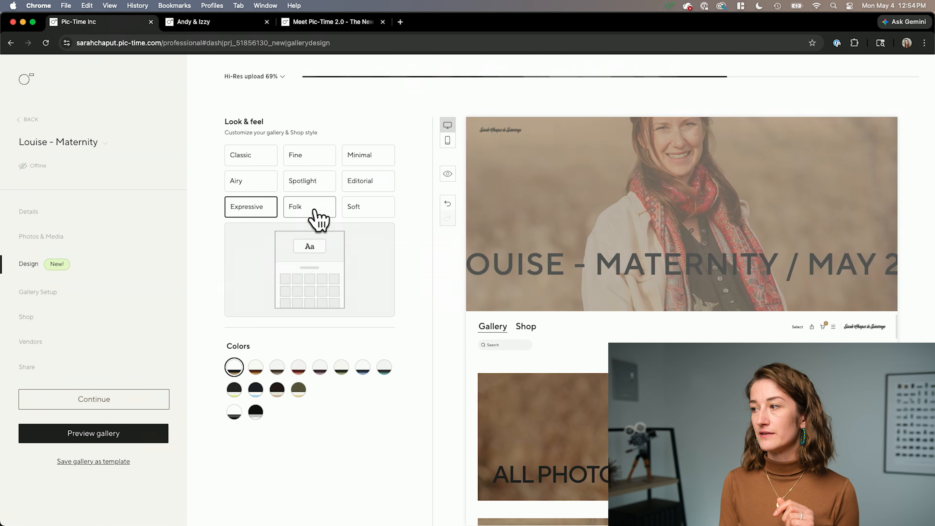
{"action": "left_click", "coordinate": [314, 211]}
{"action": "left_click", "coordinate": [364, 212]}
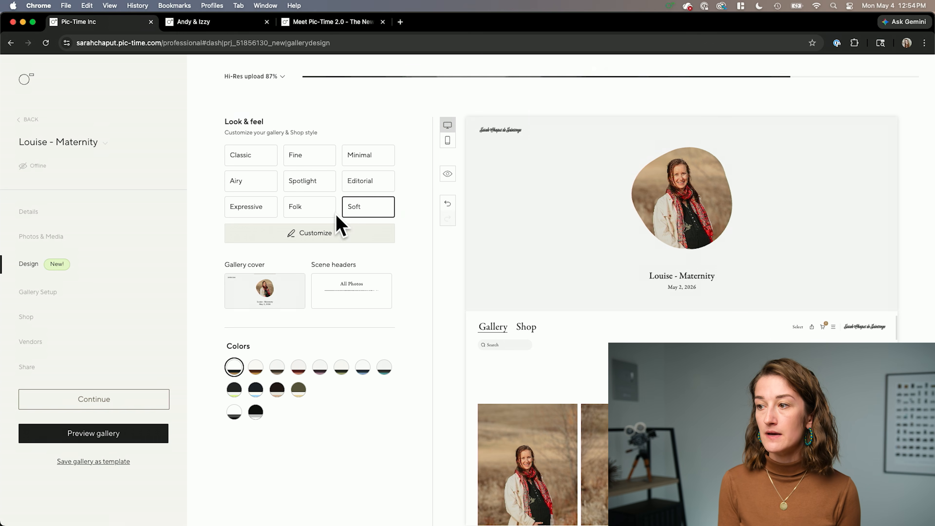
{"action": "left_click", "coordinate": [260, 184]}
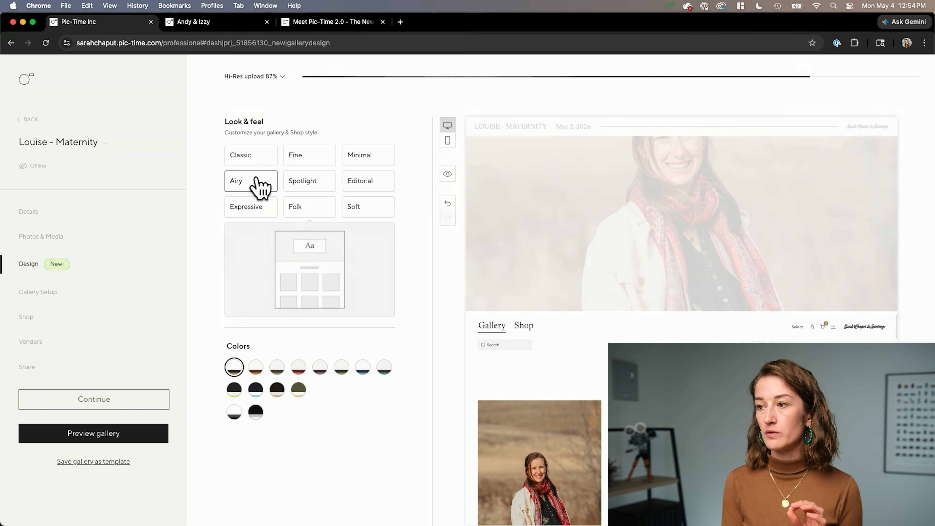
Customize the Airy style, comparing Bold with Light font and icon weight, keeping Light, and set the element shape to Pill
{"action": "left_click", "coordinate": [310, 233]}
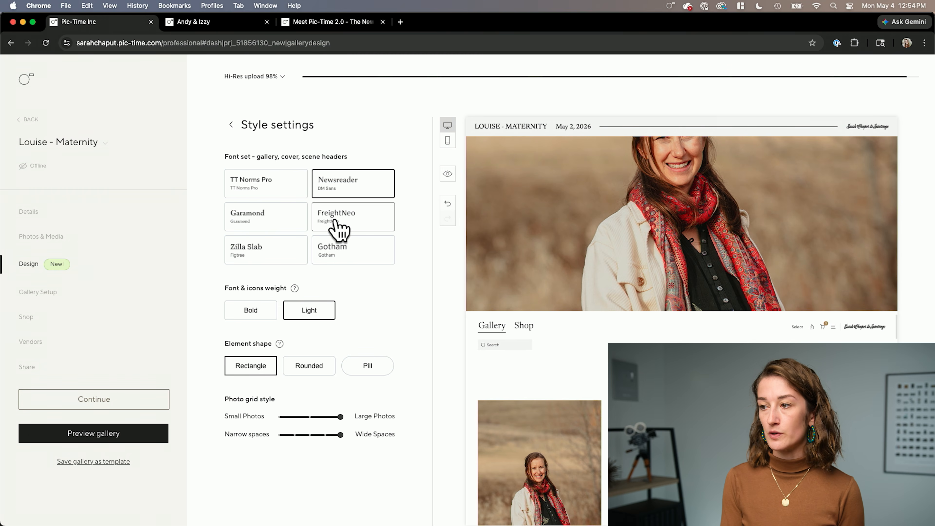
{"action": "left_click", "coordinate": [254, 307]}
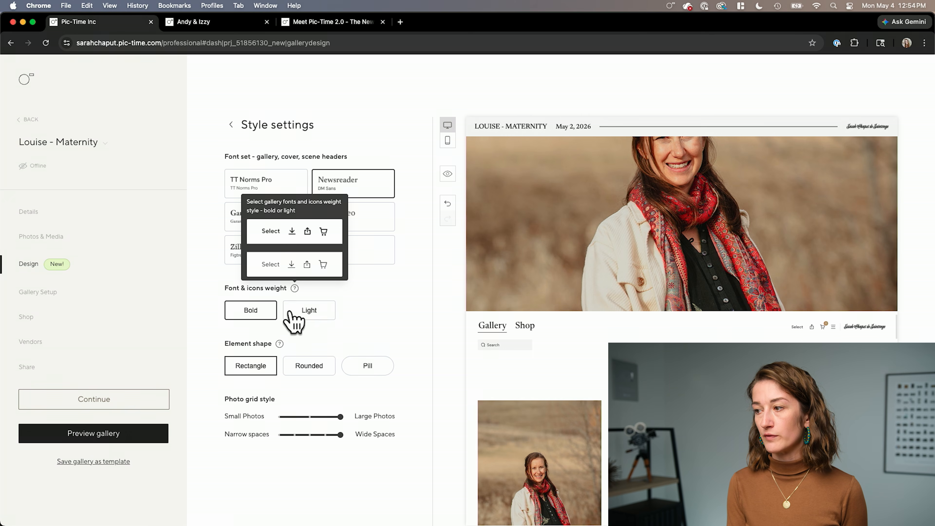
{"action": "left_click", "coordinate": [304, 312]}
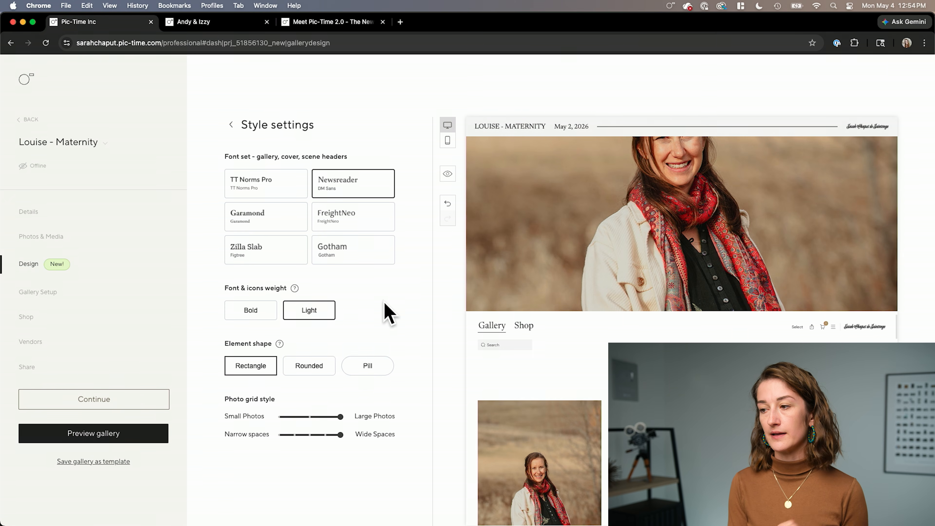
{"action": "left_click", "coordinate": [368, 366]}
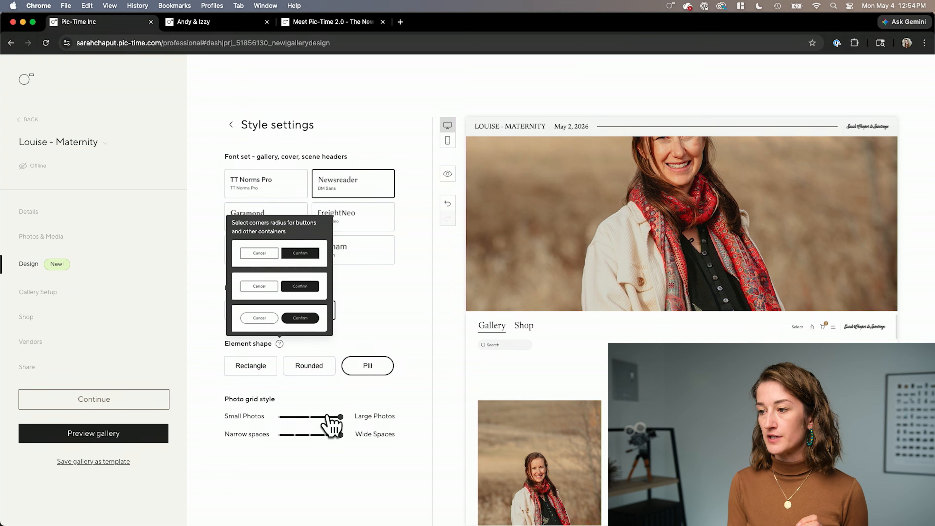
Reduce the grid's photo size to the middle setting and its spacing by one notch, and return to the look and feel options
{"action": "left_click_drag", "start_coordinate": [340, 418], "coordinate": [311, 418]}
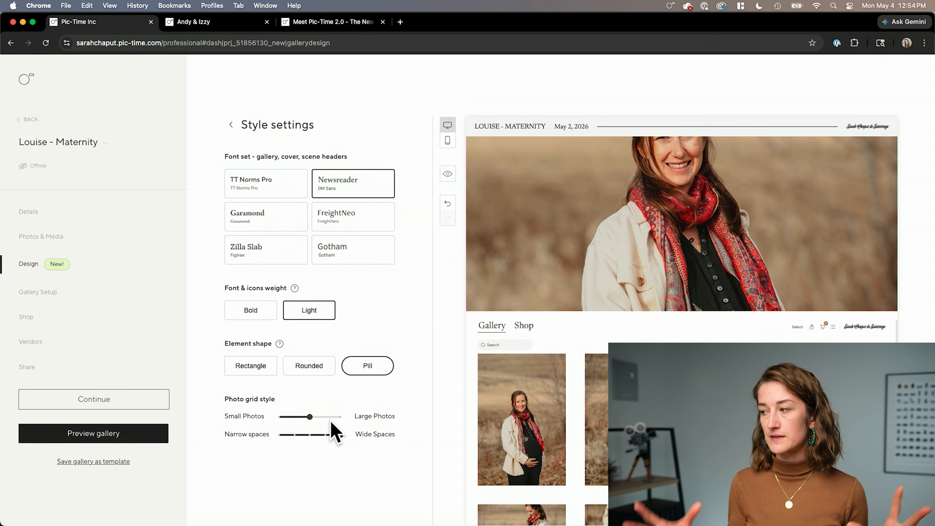
{"action": "left_click", "coordinate": [325, 435]}
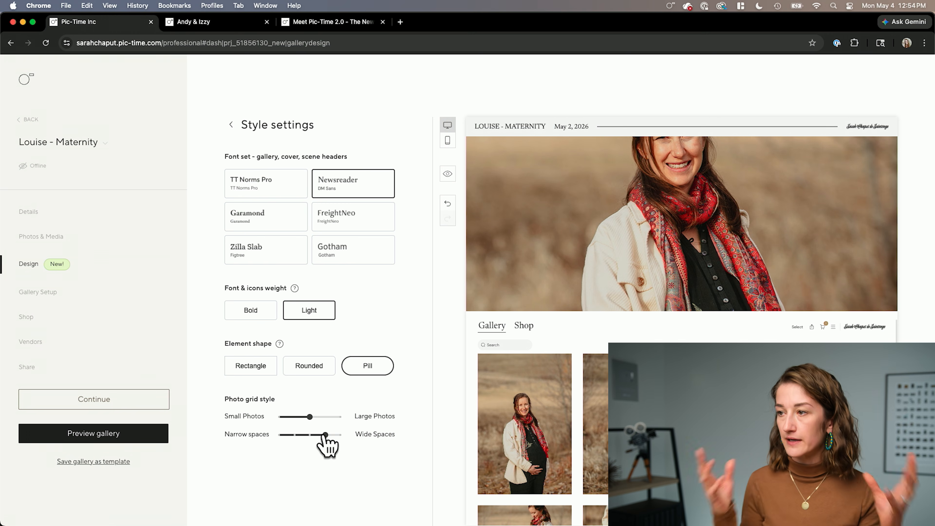
{"action": "left_click", "coordinate": [231, 125]}
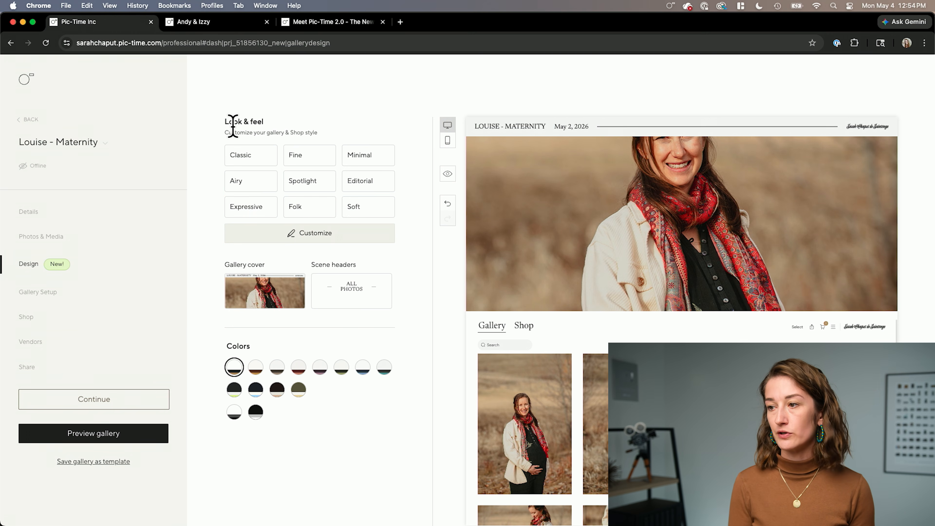
Replace the gallery cover photo with the landscape close-up of the floral dress and pink shawl
{"action": "left_click", "coordinate": [277, 294]}
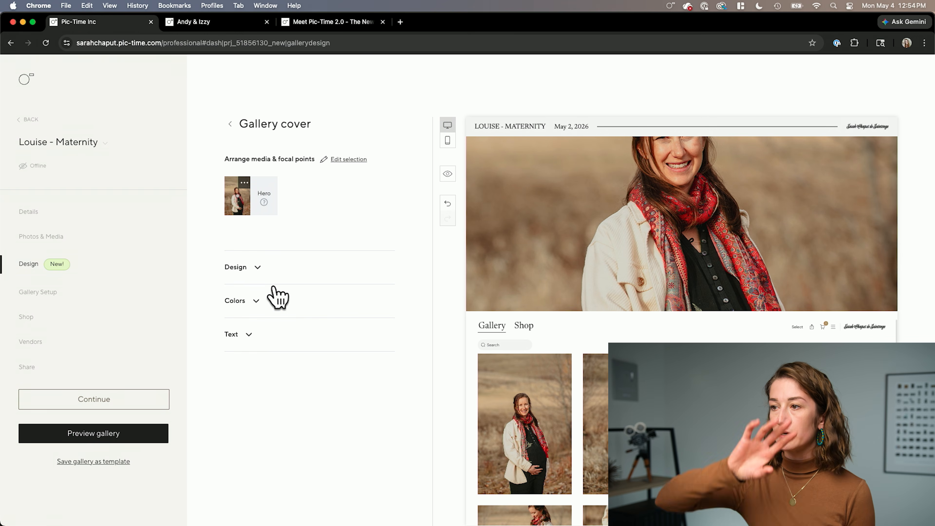
{"action": "left_click", "coordinate": [244, 182]}
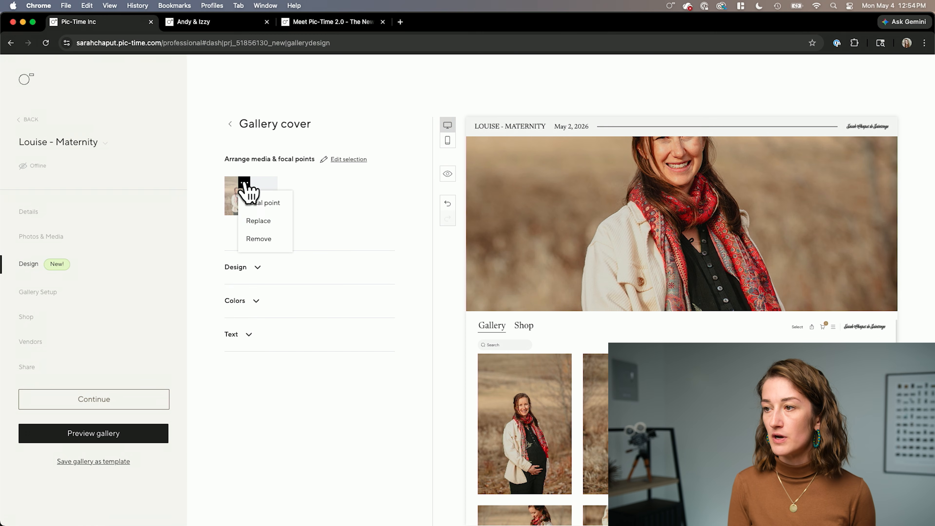
{"action": "left_click", "coordinate": [259, 222]}
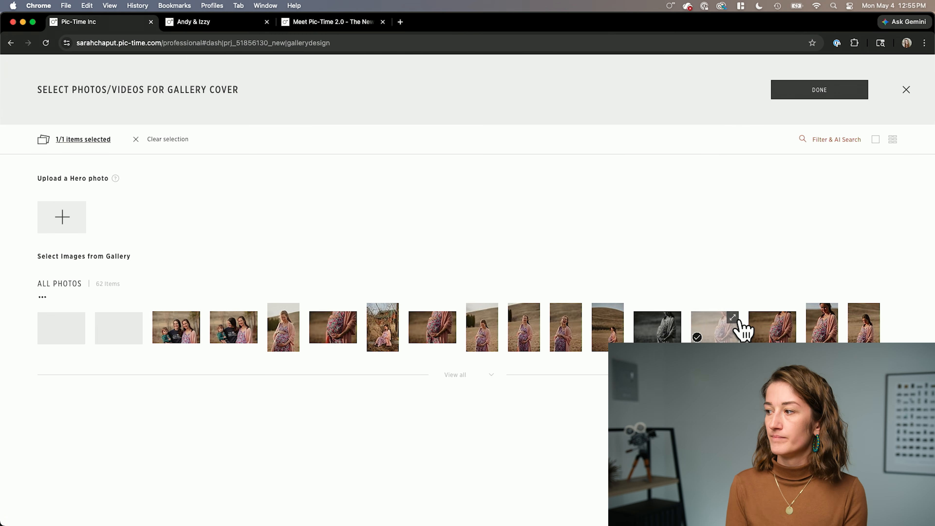
{"action": "left_click", "coordinate": [762, 330]}
{"action": "left_click", "coordinate": [820, 92]}
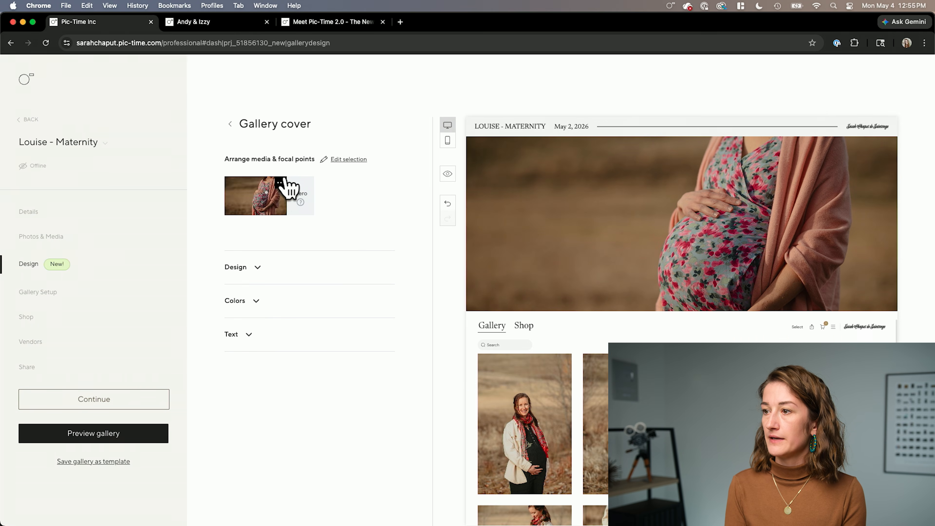
Set the cover photo's focal point lower on the belly, apply it, and return to the main design options
{"action": "left_click", "coordinate": [281, 183]}
{"action": "left_click", "coordinate": [294, 203]}
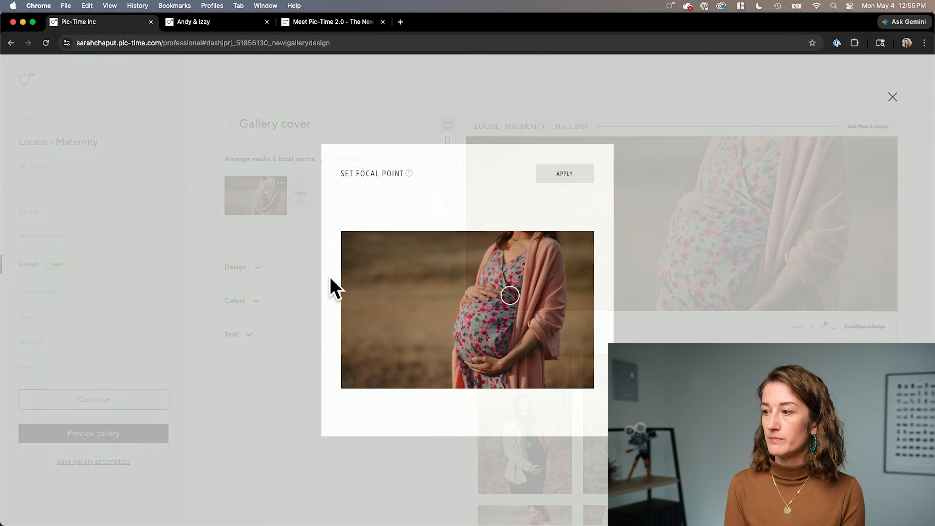
{"action": "left_click", "coordinate": [476, 346]}
{"action": "left_click", "coordinate": [567, 174]}
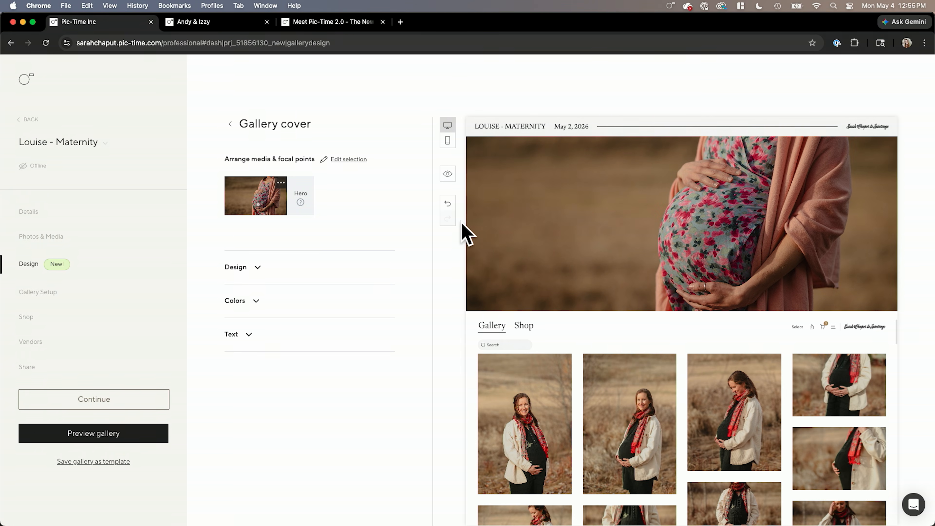
{"action": "left_click", "coordinate": [230, 124]}
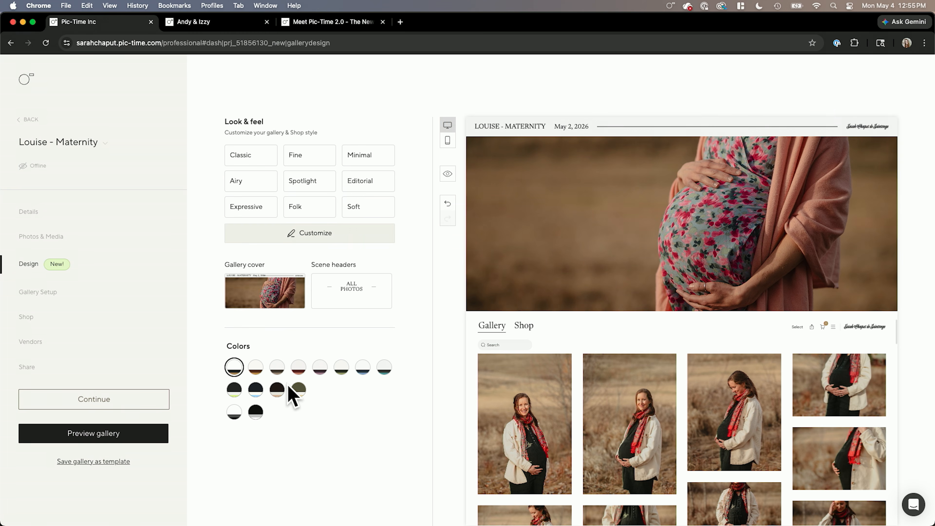
Compare several dark and light color palettes on the gallery and go back to the first white palette
{"action": "left_click", "coordinate": [277, 389]}
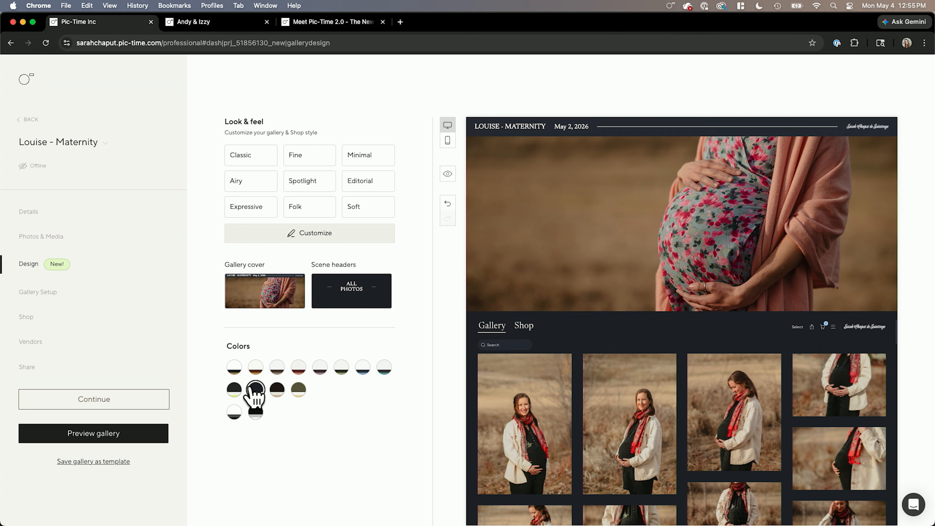
{"action": "left_click", "coordinate": [256, 412]}
{"action": "left_click", "coordinate": [318, 368]}
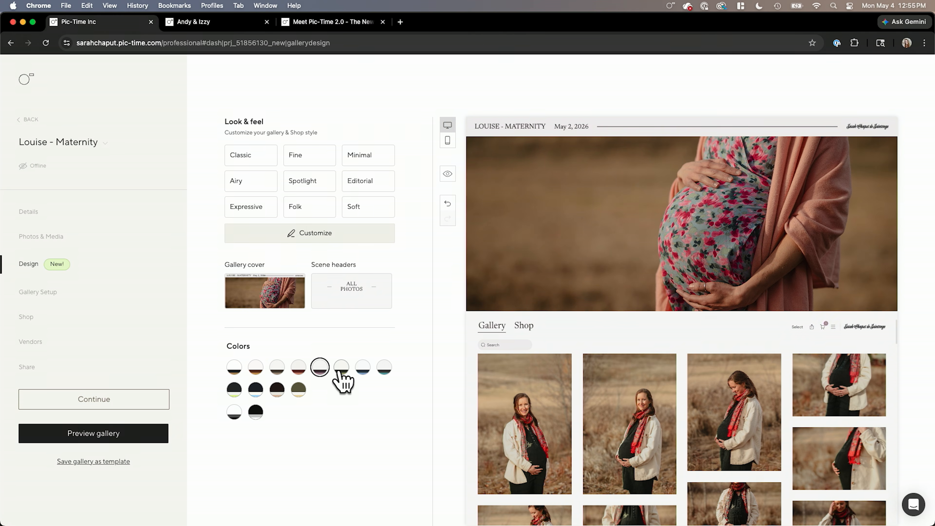
{"action": "left_click", "coordinate": [384, 367]}
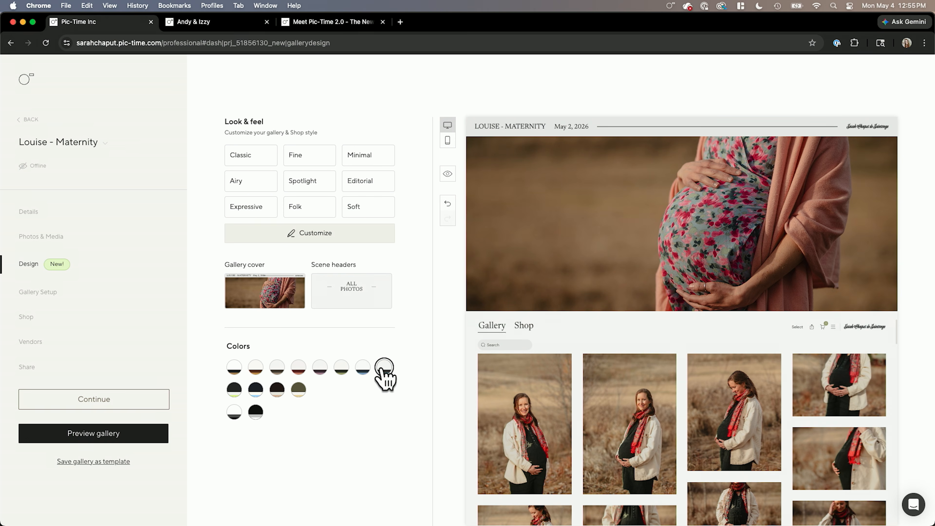
{"action": "left_click", "coordinate": [235, 368]}
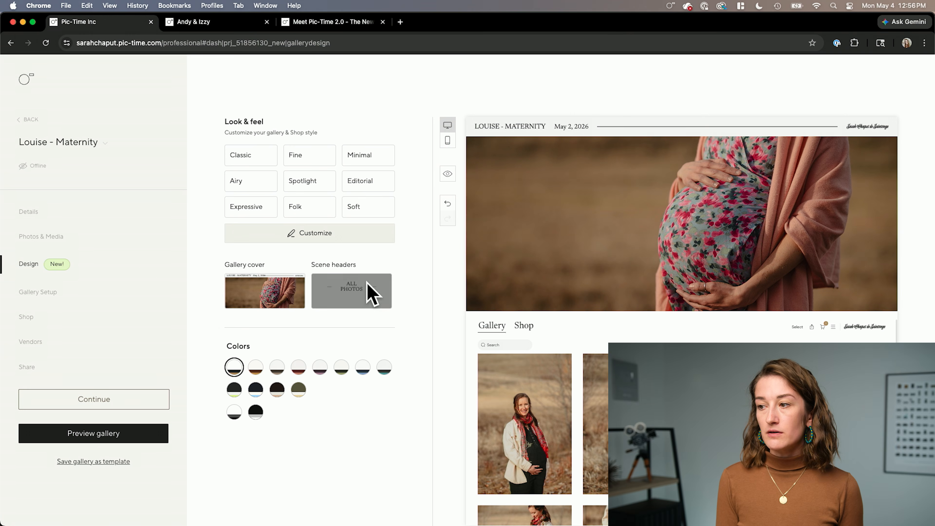
Change the scene header design to the centered uppercase title with a short vertical line beneath it and check the preview
{"action": "left_click", "coordinate": [368, 293]}
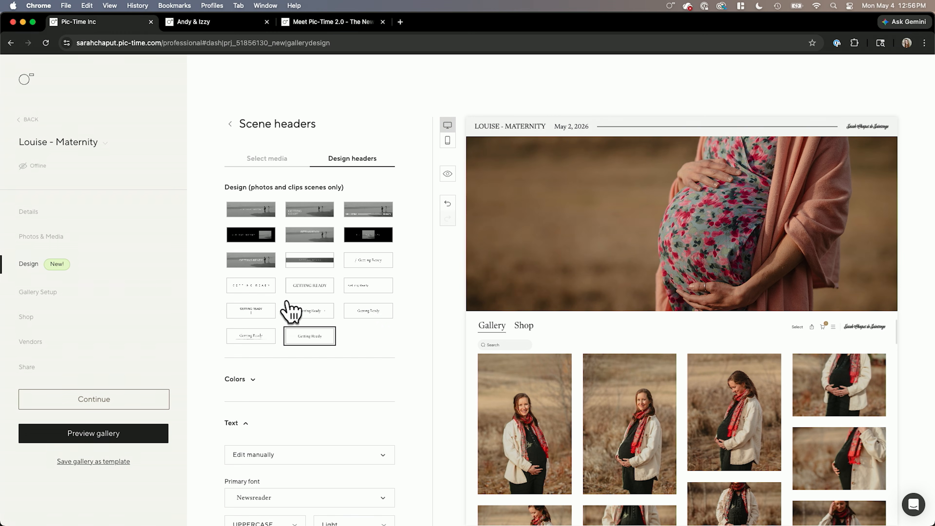
{"action": "left_click", "coordinate": [250, 311]}
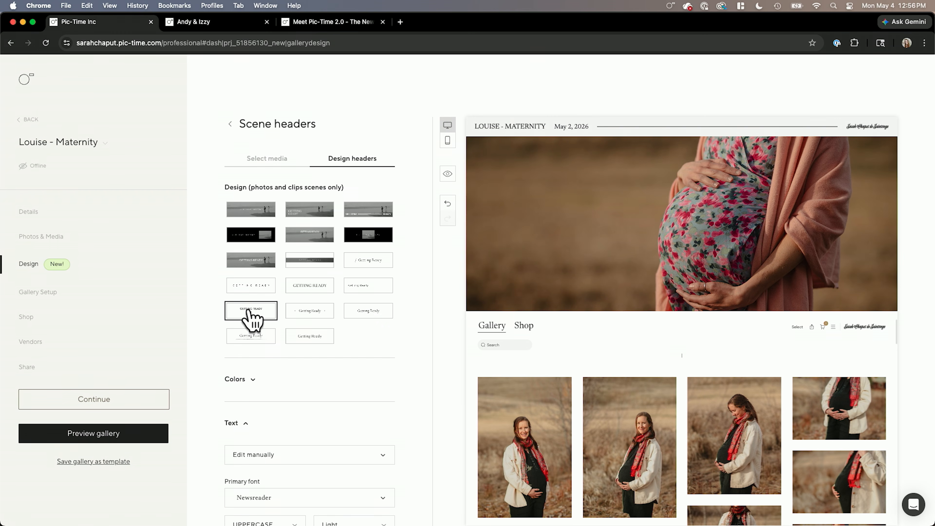
{"action": "scroll", "coordinate": [670, 393], "scroll_direction": "down", "scroll_amount": 5}
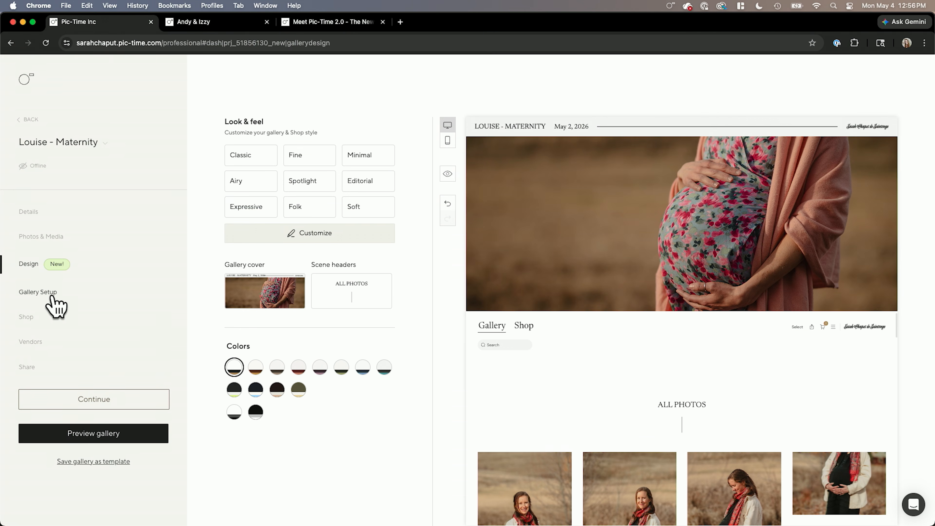
{"action": "scroll", "coordinate": [518, 393], "scroll_direction": "down", "scroll_amount": 5}
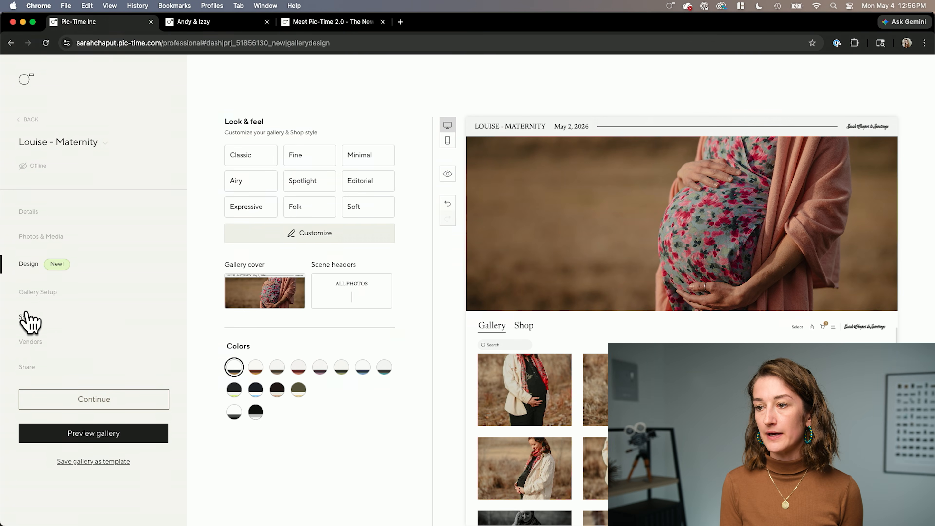
In the gallery setup, enable free High-Res photo downloads and look through the options for who can download
{"action": "left_click", "coordinate": [37, 294]}
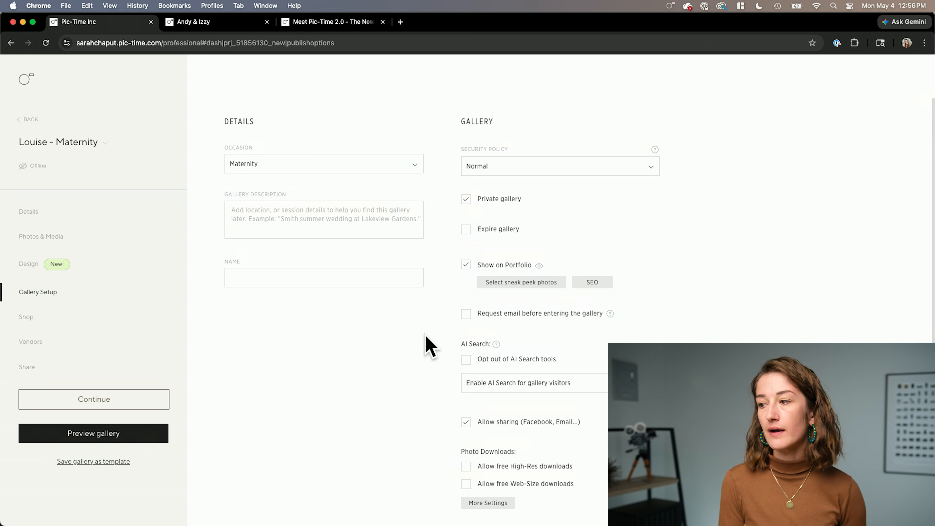
{"action": "scroll", "coordinate": [428, 346], "scroll_direction": "down", "scroll_amount": 4}
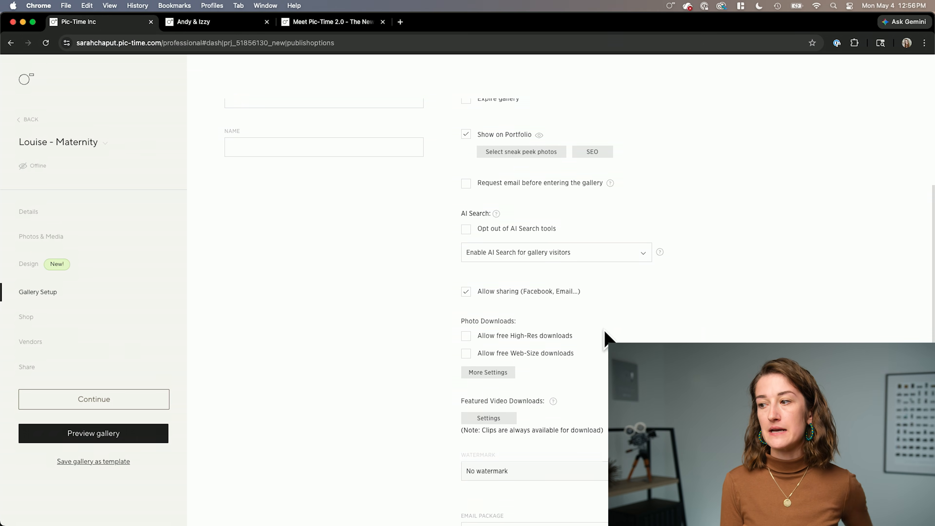
{"action": "left_click", "coordinate": [479, 336]}
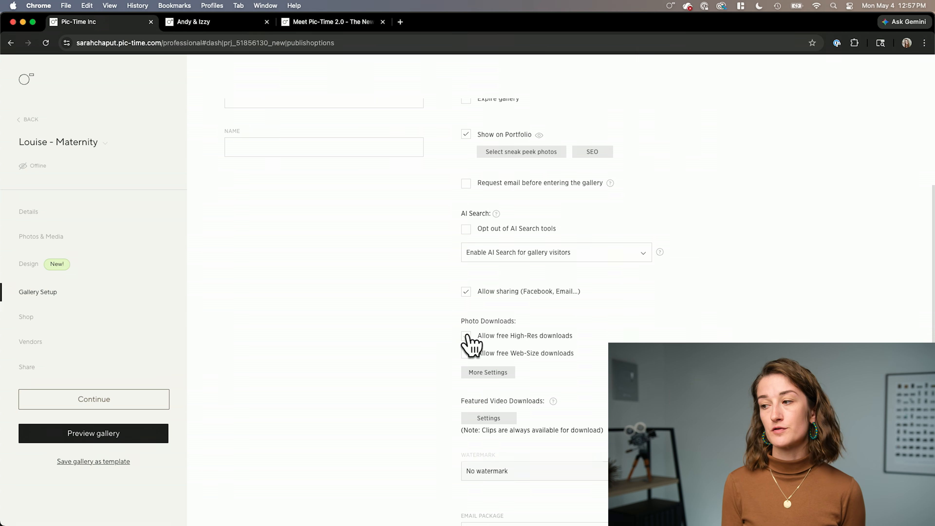
{"action": "left_click", "coordinate": [467, 336]}
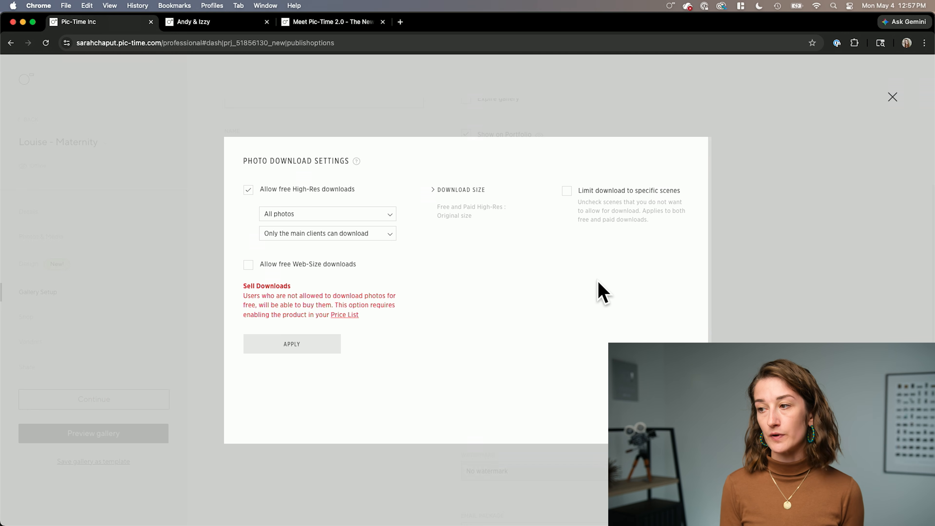
{"action": "left_click", "coordinate": [389, 236]}
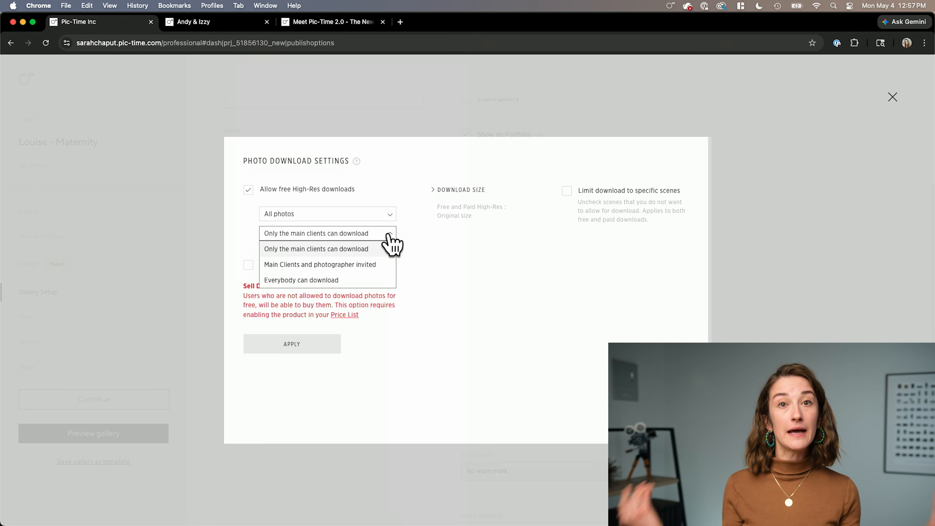
{"action": "left_click", "coordinate": [422, 265]}
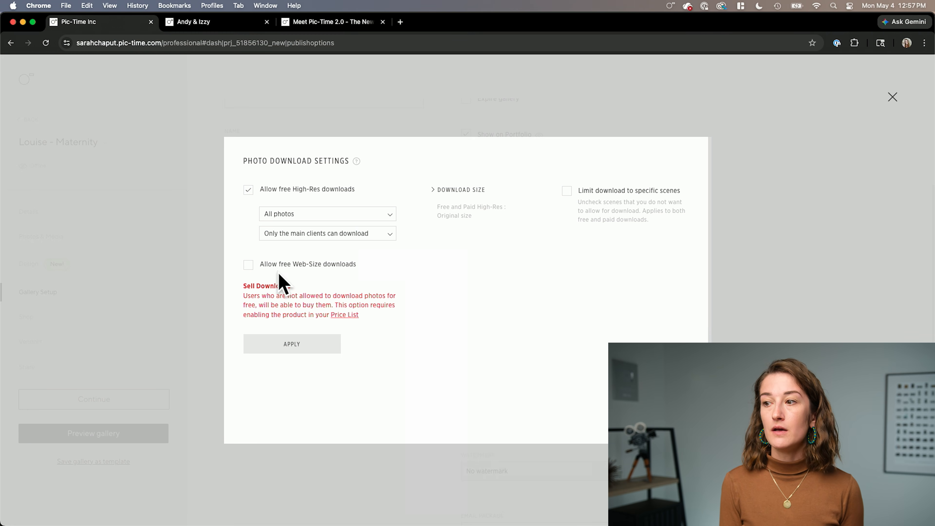
Allow free Web-Size downloads, disallow free High-Res downloads, and apply the photo download settings
{"action": "left_click", "coordinate": [247, 265]}
{"action": "left_click", "coordinate": [248, 190]}
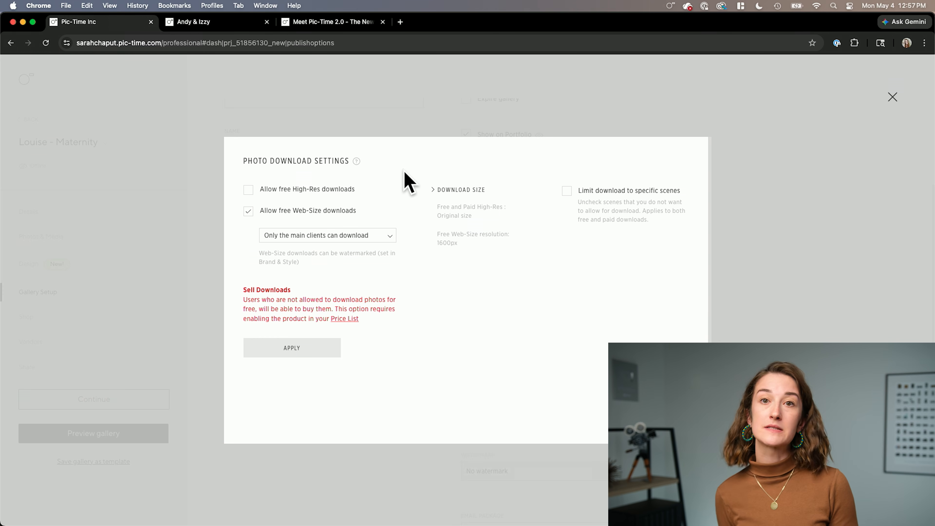
{"action": "left_click", "coordinate": [306, 350]}
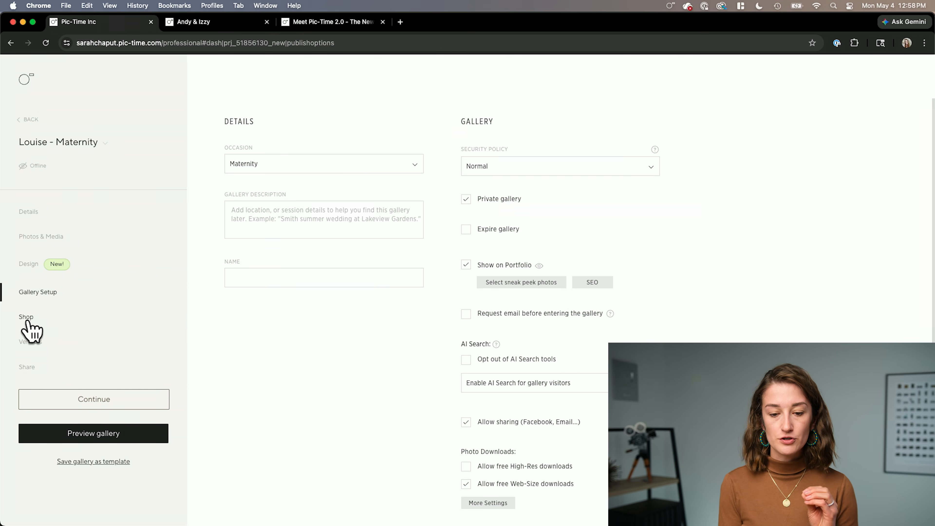
Start the guided setup of a new price list for the gallery's shop and confirm the store payment settings
{"action": "left_click", "coordinate": [27, 319]}
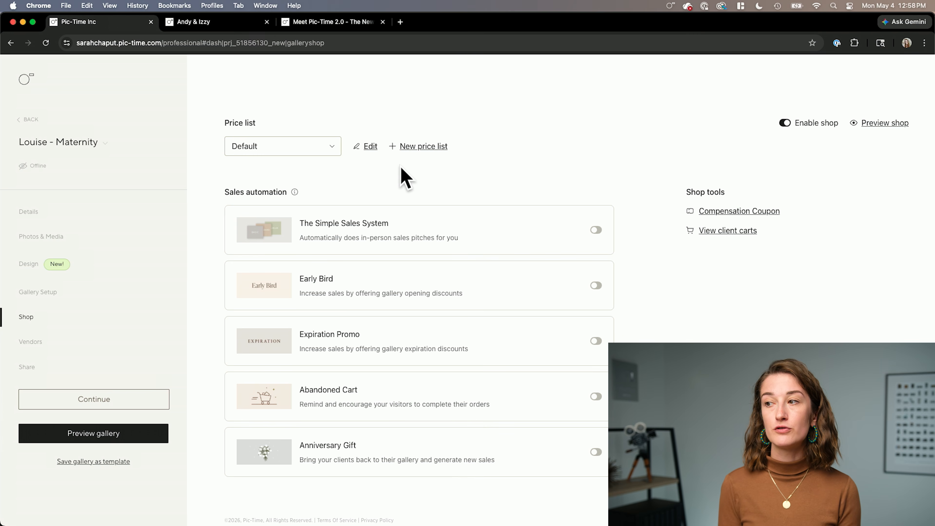
{"action": "left_click", "coordinate": [429, 146]}
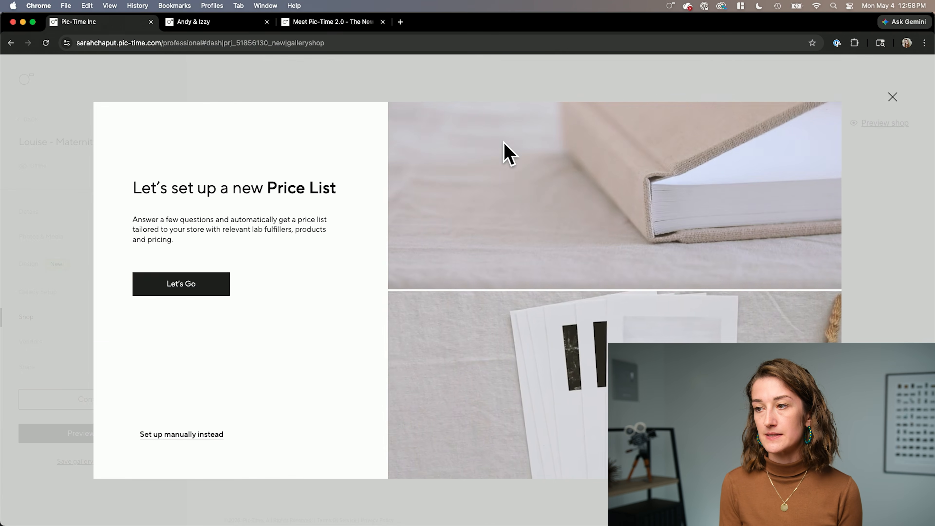
{"action": "left_click", "coordinate": [219, 284]}
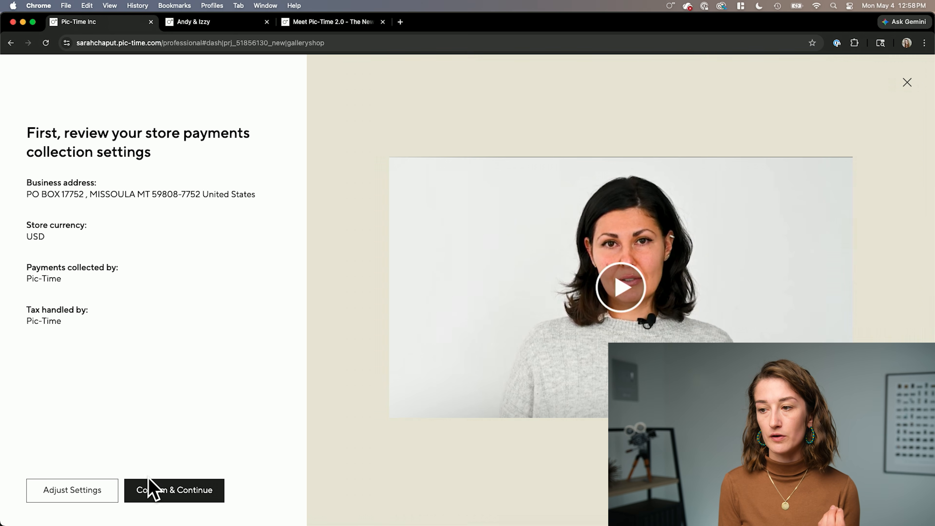
{"action": "left_click", "coordinate": [152, 490]}
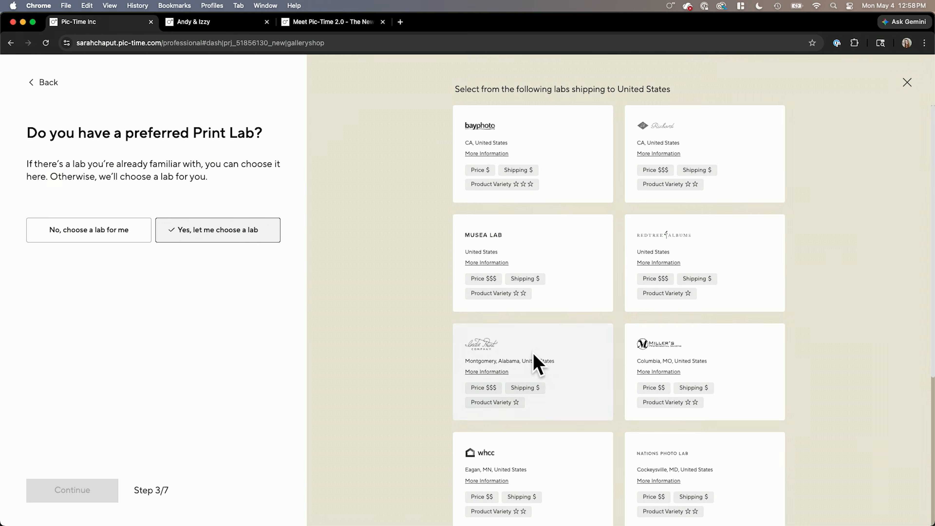
Choose WHCC as the preferred print lab after browsing the available labs, and continue the price list setup
{"action": "scroll", "coordinate": [548, 387], "scroll_direction": "down", "scroll_amount": 2}
{"action": "left_click", "coordinate": [549, 375]}
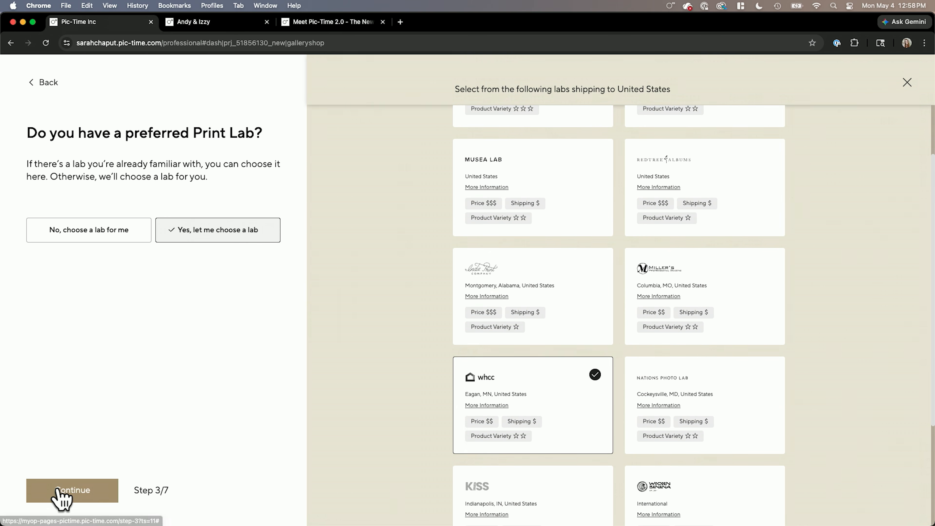
{"action": "scroll", "coordinate": [414, 383], "scroll_direction": "up", "scroll_amount": 2}
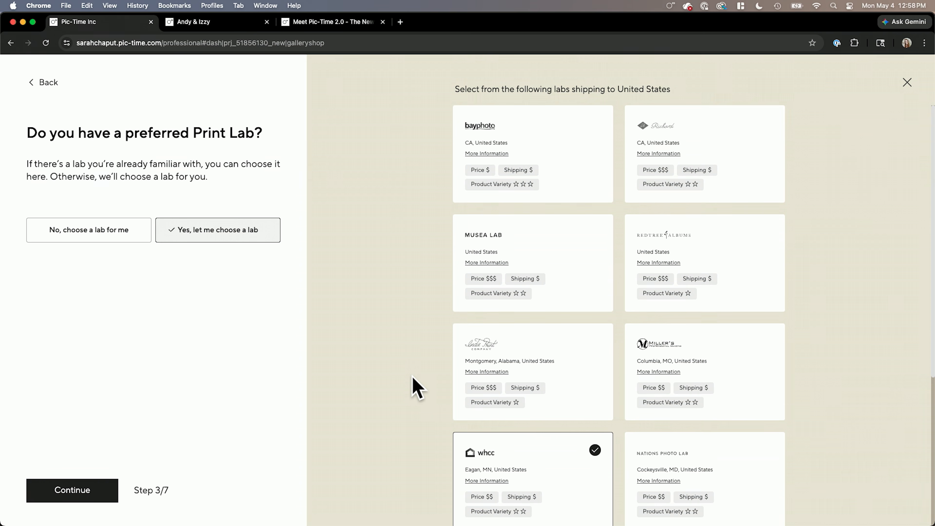
{"action": "scroll", "coordinate": [412, 376], "scroll_direction": "down", "scroll_amount": 6}
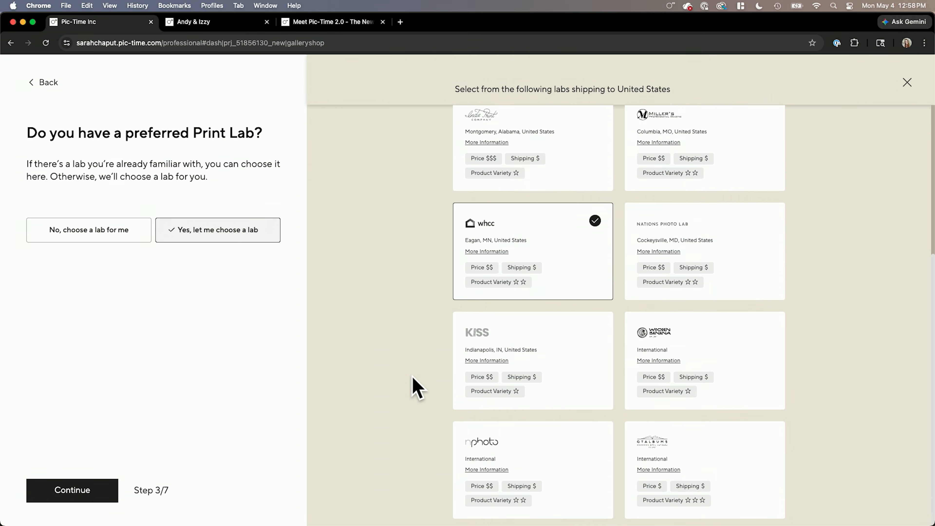
{"action": "scroll", "coordinate": [412, 376], "scroll_direction": "up", "scroll_amount": 6}
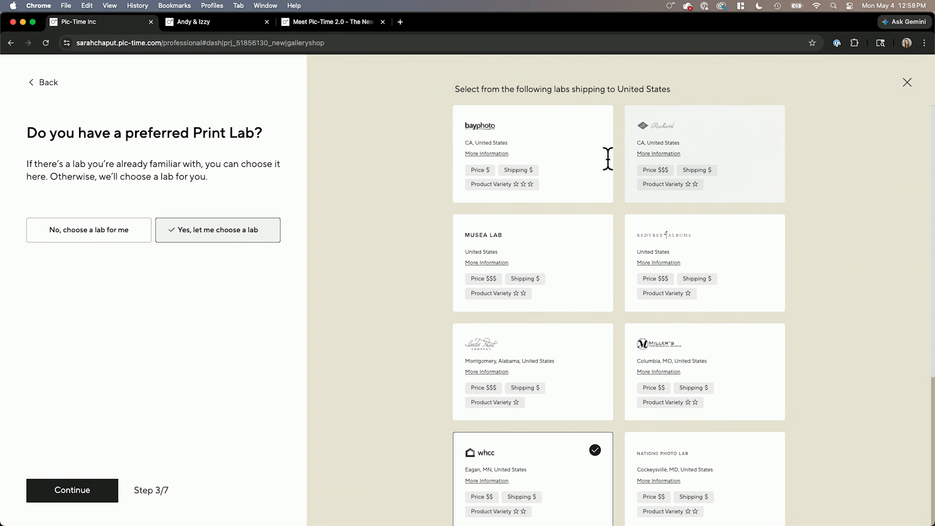
{"action": "left_click", "coordinate": [97, 494]}
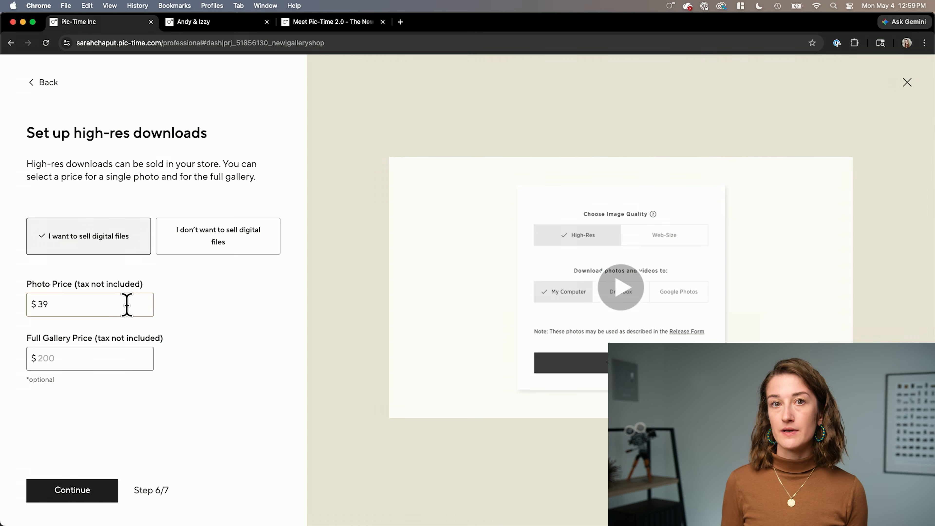
Price high-res downloads at $39 per photo and $500 for the full gallery
{"action": "left_click", "coordinate": [113, 304]}
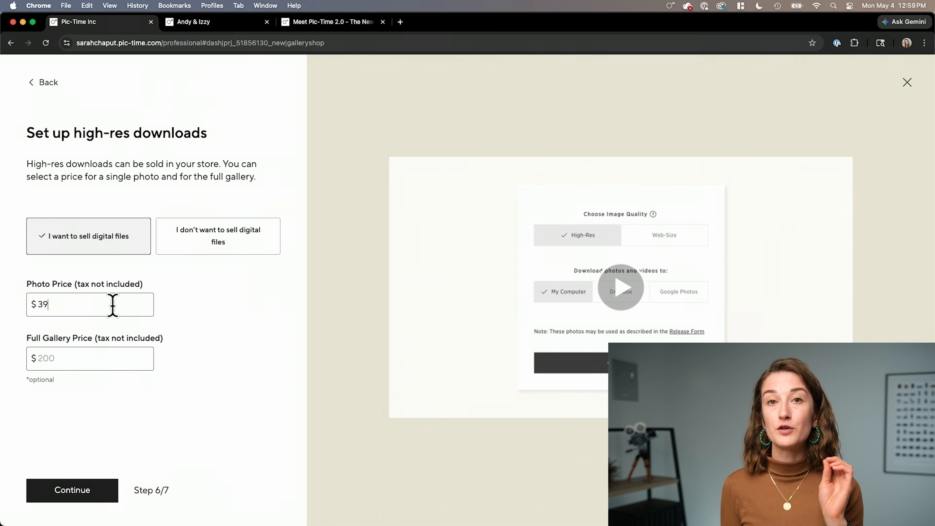
{"action": "left_click", "coordinate": [86, 354]}
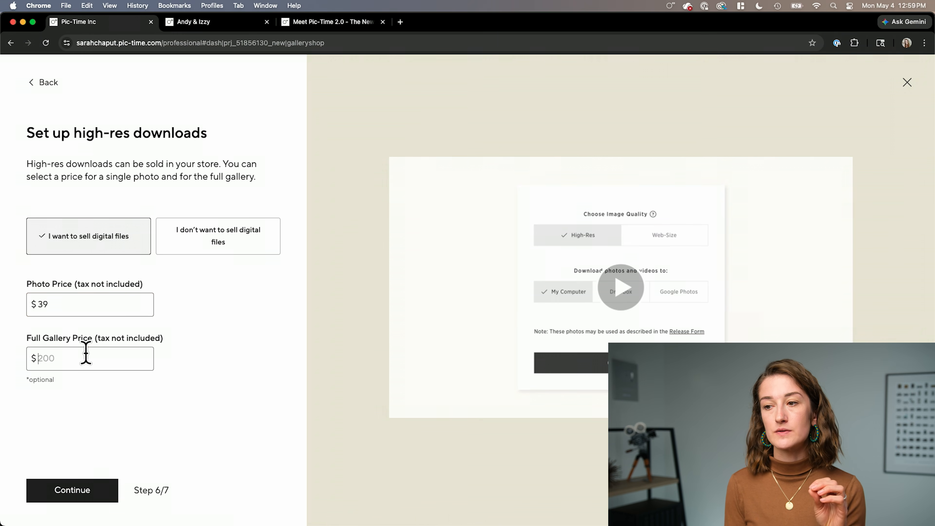
{"action": "left_click", "coordinate": [56, 304]}
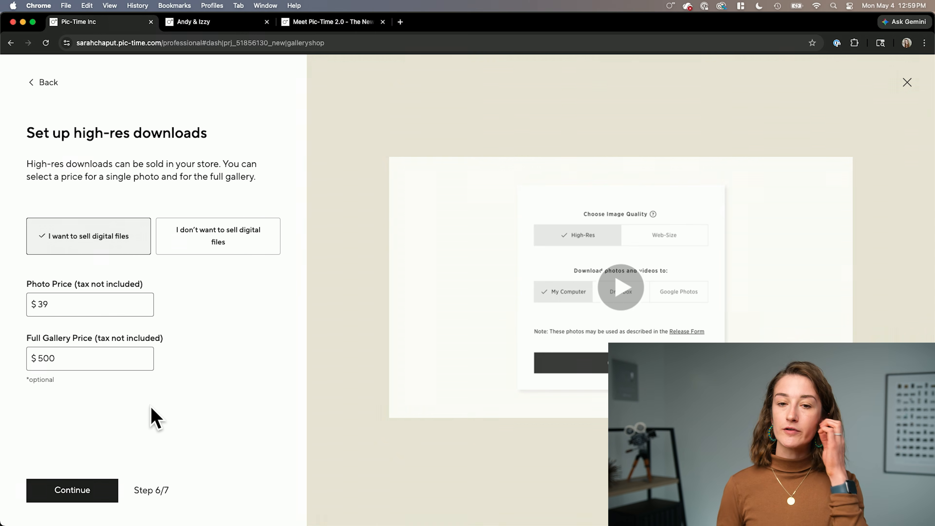
Keep offering discounts with a 30% maximum, stick with WHCC as the lab, and review the products selected for the price list
{"action": "left_click", "coordinate": [85, 487]}
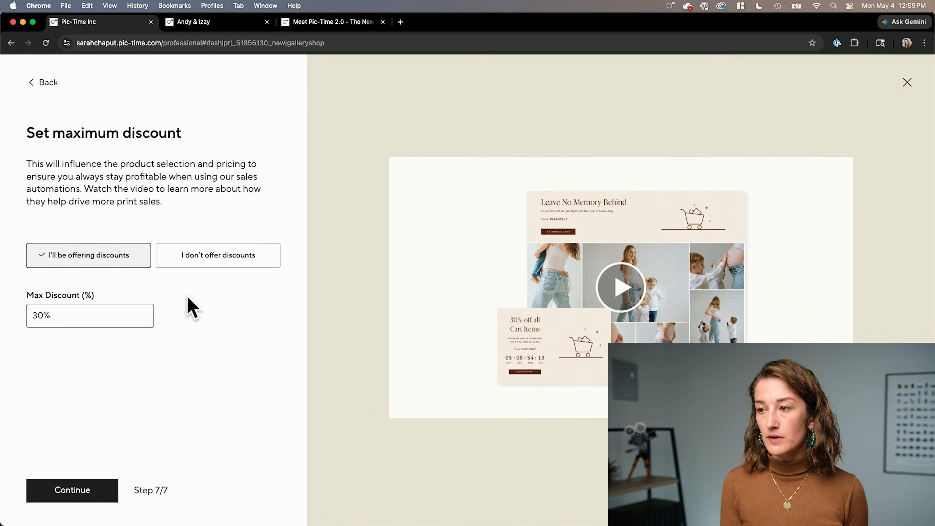
{"action": "left_click", "coordinate": [86, 494]}
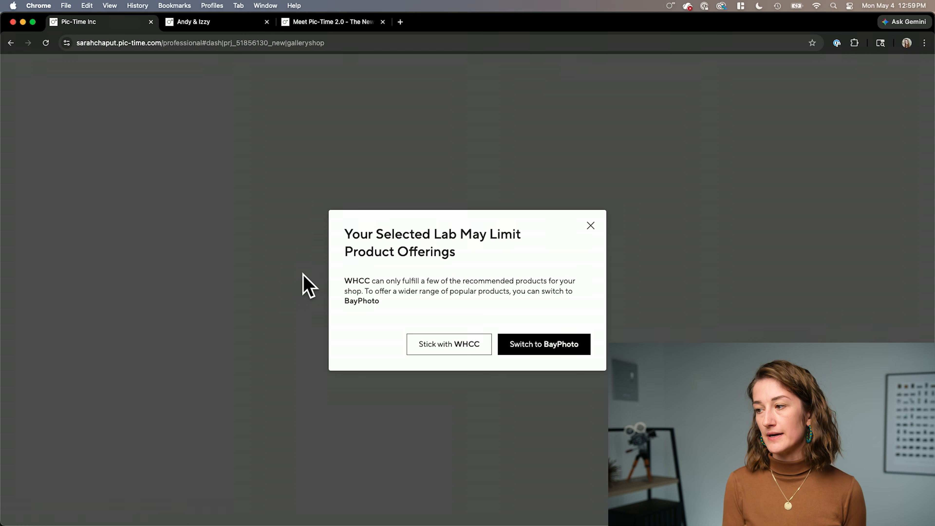
{"action": "left_click", "coordinate": [459, 355]}
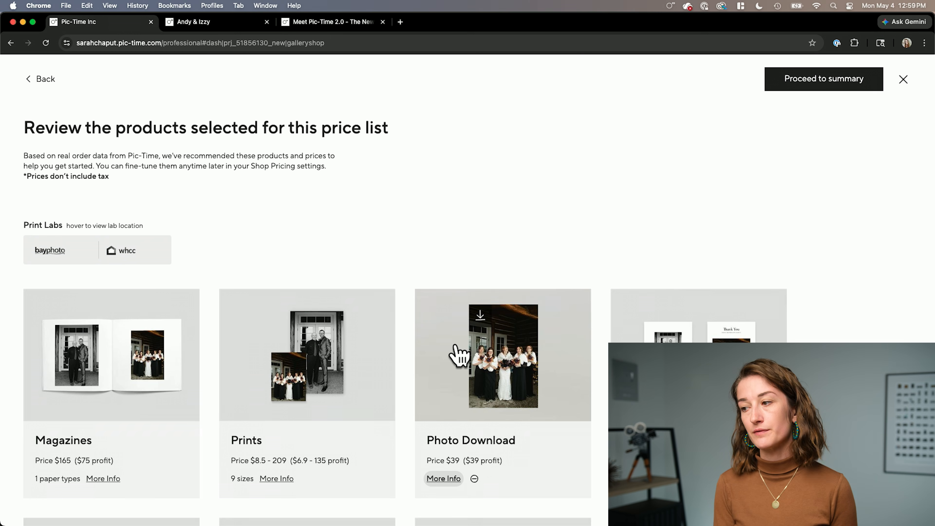
{"action": "scroll", "coordinate": [408, 264], "scroll_direction": "down", "scroll_amount": 5}
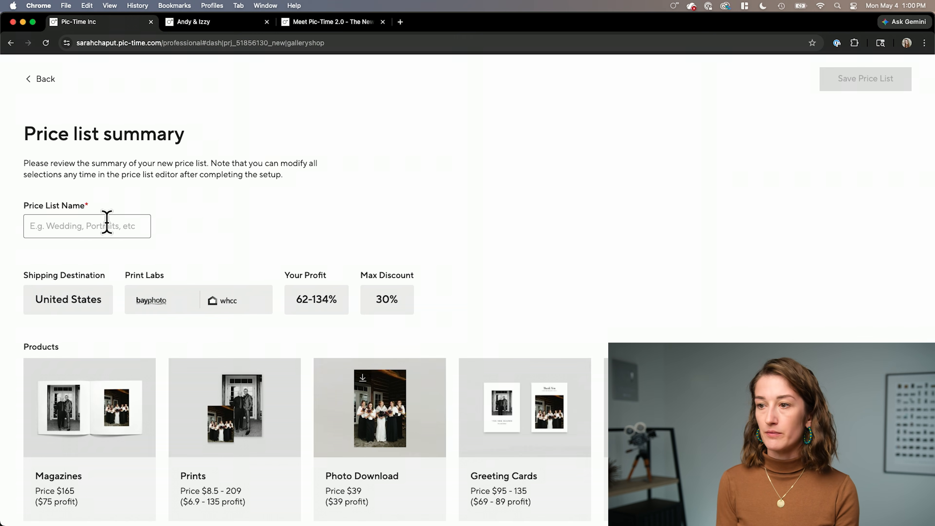
Name the price list "My Print Shop" and save it
{"action": "left_click", "coordinate": [106, 222]}
{"action": "type", "text": "My Pr"}
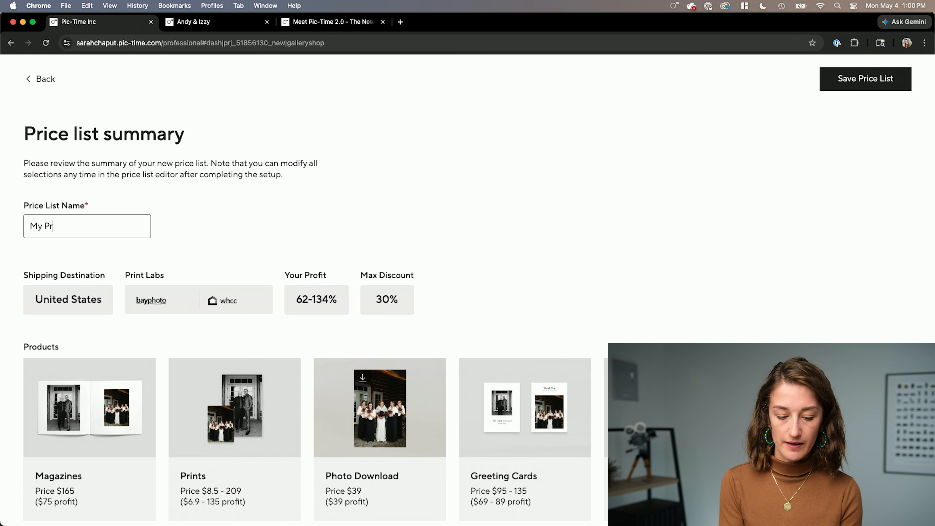
{"action": "type", "text": "int Shop"}
{"action": "left_click", "coordinate": [866, 79]}
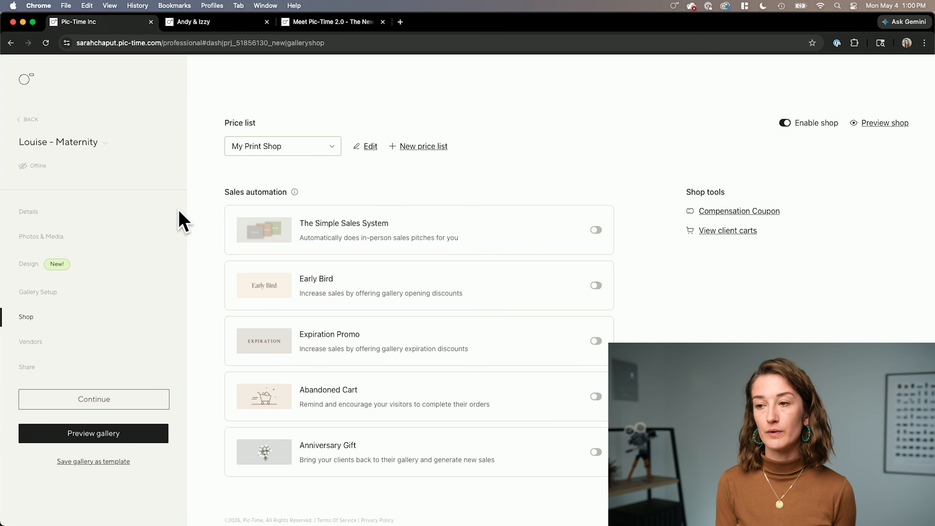
Preview the maternity gallery as a client and examine its cover and All Photos layout
{"action": "left_click", "coordinate": [55, 435]}
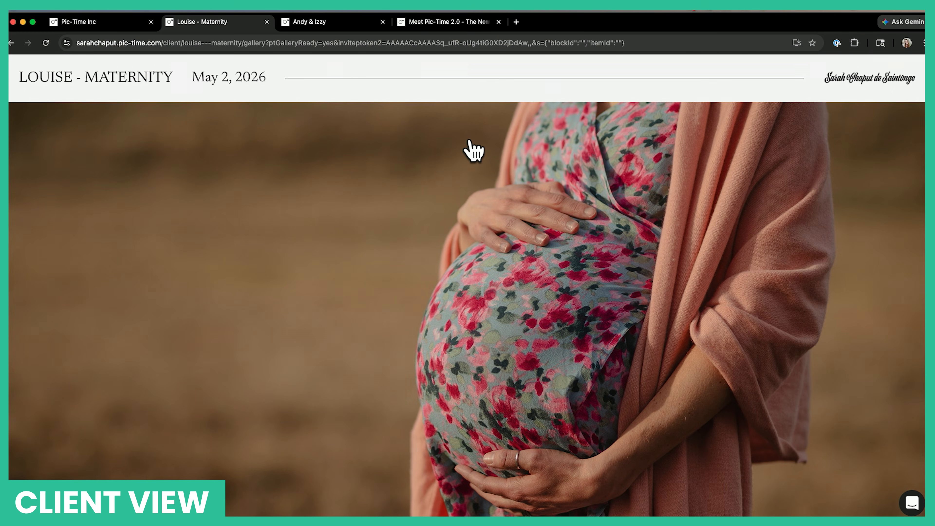
{"action": "left_click", "coordinate": [469, 141]}
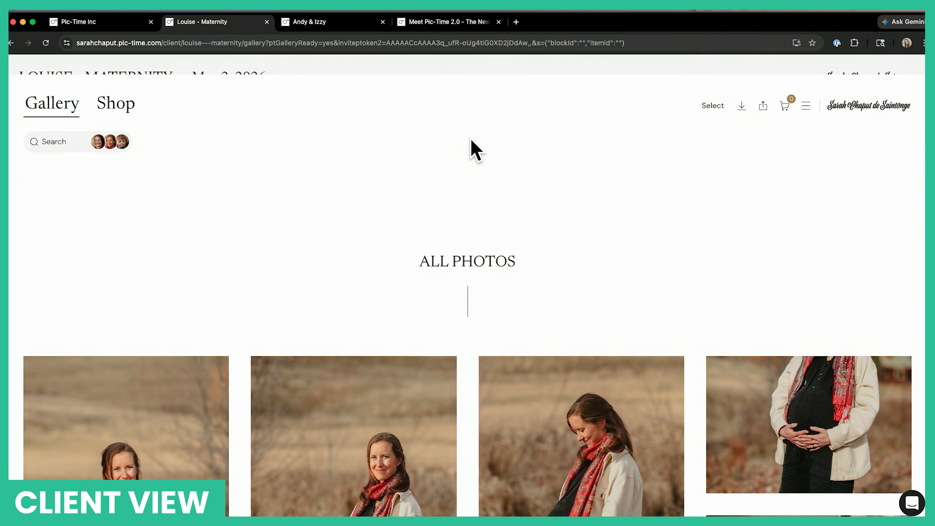
{"action": "left_click_drag", "start_coordinate": [420, 171], "coordinate": [524, 182]}
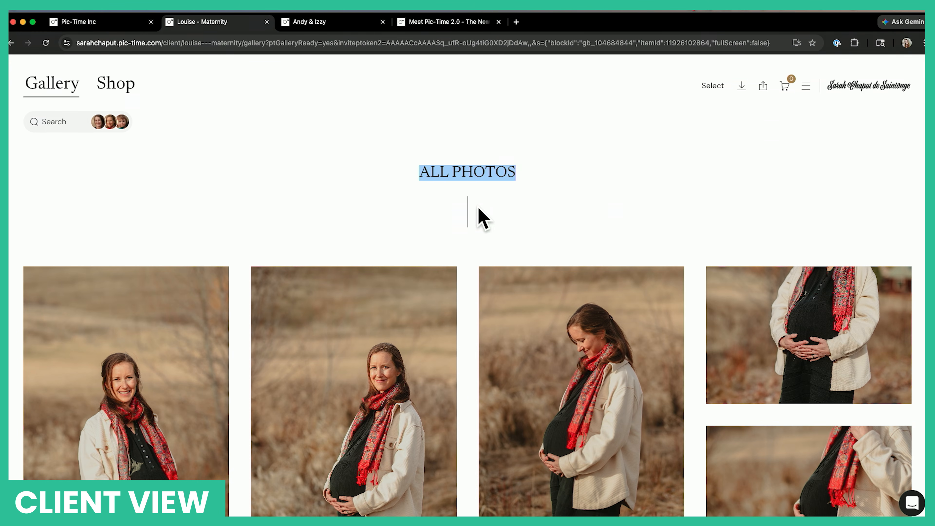
{"action": "scroll", "coordinate": [464, 236], "scroll_direction": "down", "scroll_amount": 3}
{"action": "scroll", "coordinate": [459, 267], "scroll_direction": "down", "scroll_amount": 2}
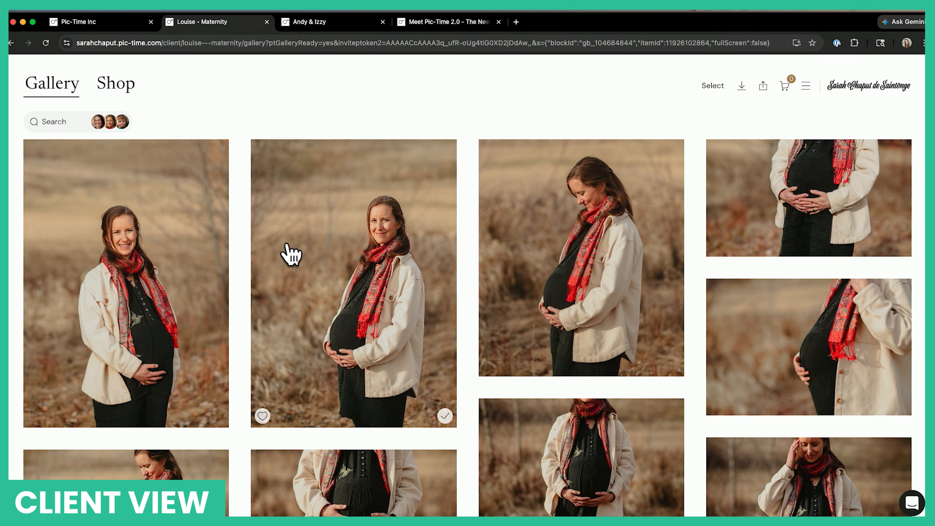
{"action": "scroll", "coordinate": [466, 413], "scroll_direction": "up", "scroll_amount": 5}
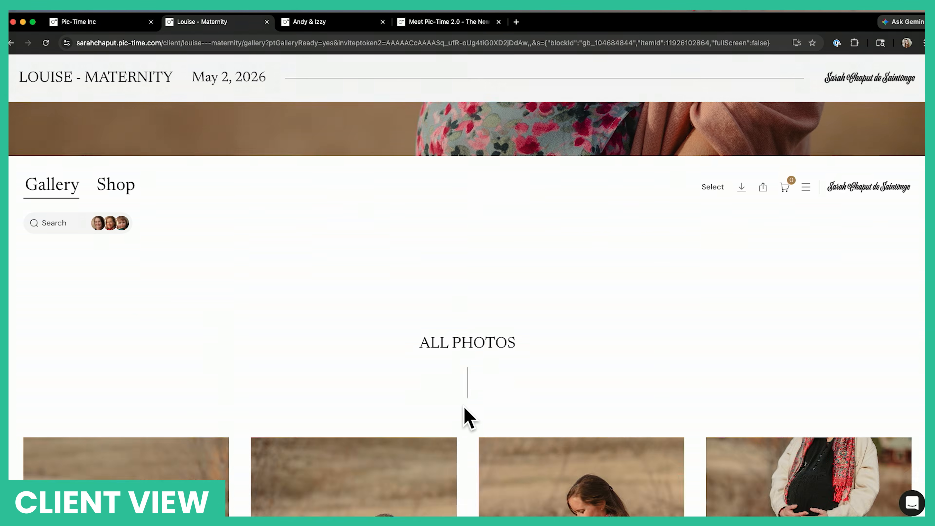
{"action": "scroll", "coordinate": [464, 418], "scroll_direction": "up", "scroll_amount": 3}
{"action": "scroll", "coordinate": [463, 418], "scroll_direction": "down", "scroll_amount": 4}
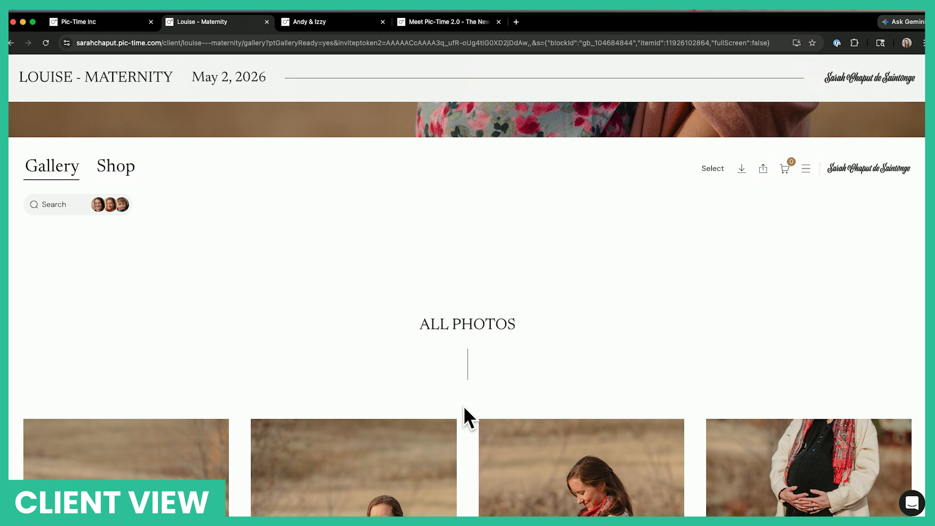
{"action": "scroll", "coordinate": [465, 408], "scroll_direction": "down", "scroll_amount": 5}
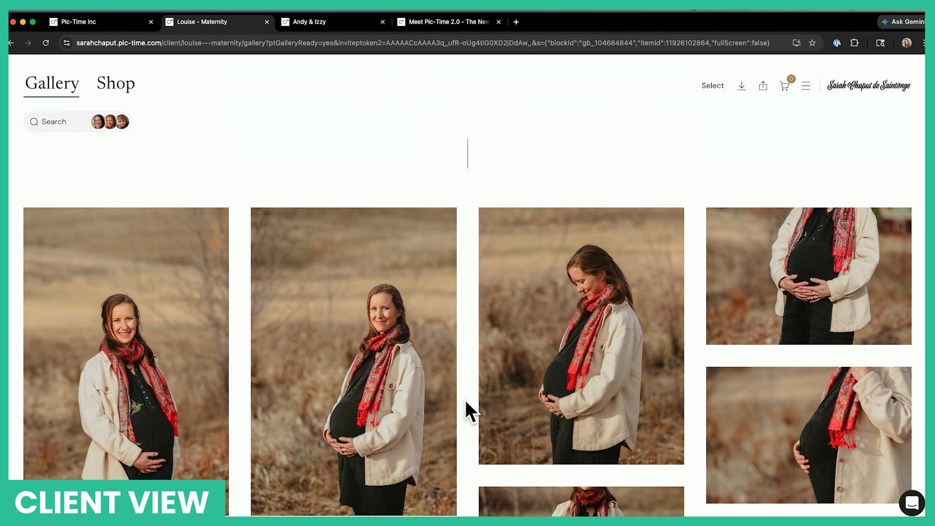
{"action": "scroll", "coordinate": [465, 401], "scroll_direction": "down", "scroll_amount": 1}
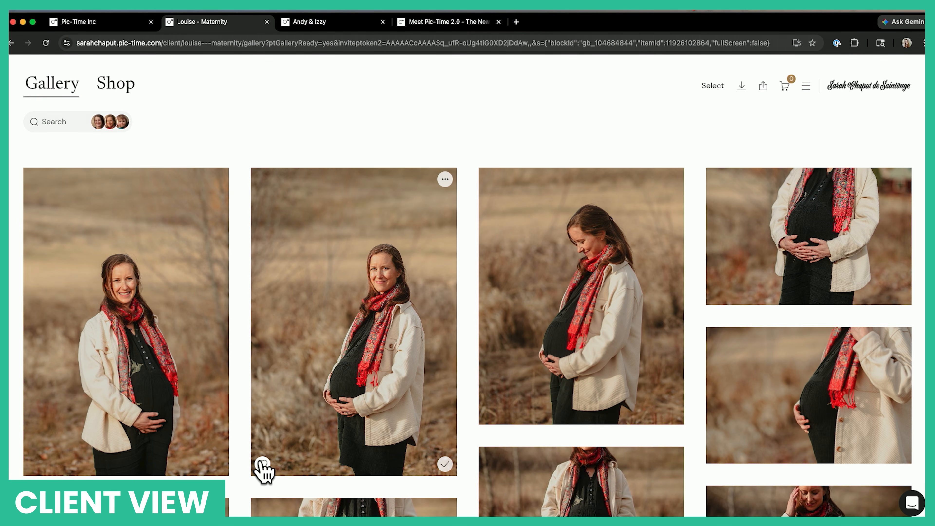
Favorite the second photo in the gallery's first row, and browse the shop using the photos in the Favorites collection
{"action": "left_click", "coordinate": [262, 463]}
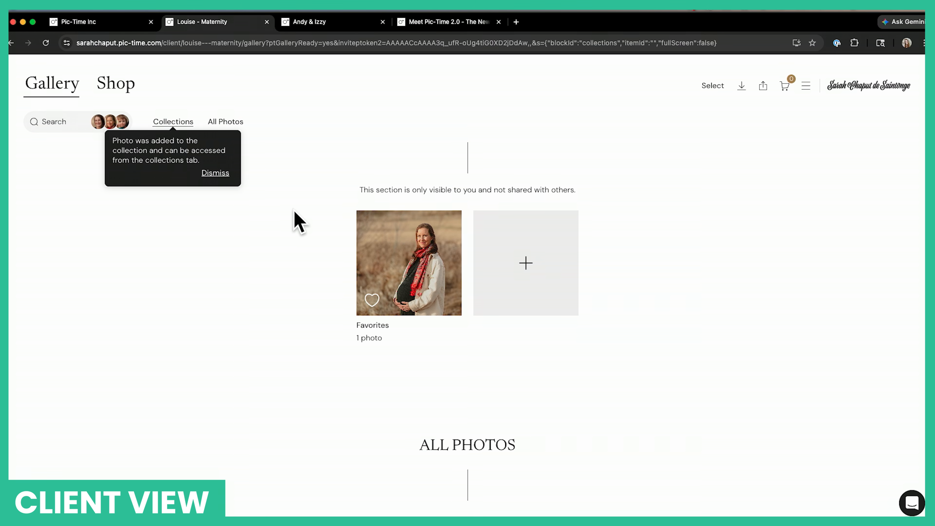
{"action": "mouse_move", "coordinate": [359, 250]}
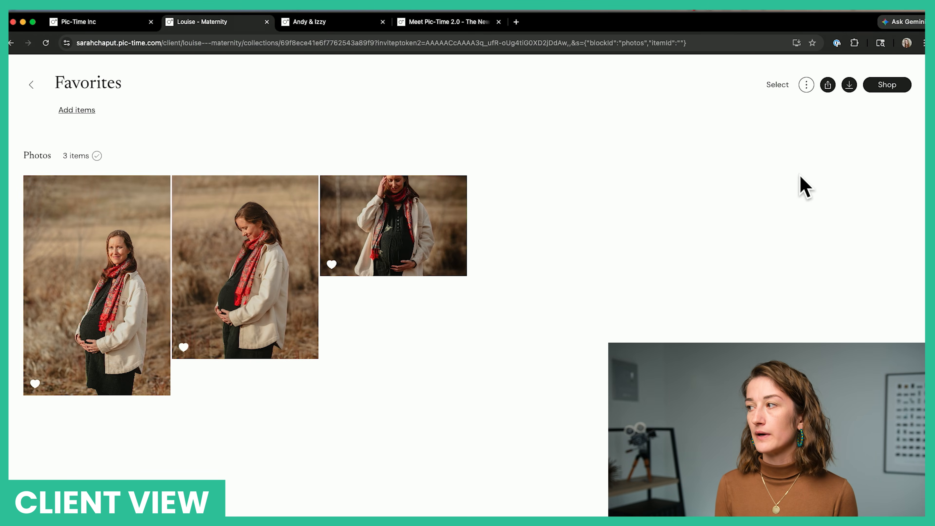
{"action": "left_click", "coordinate": [887, 85]}
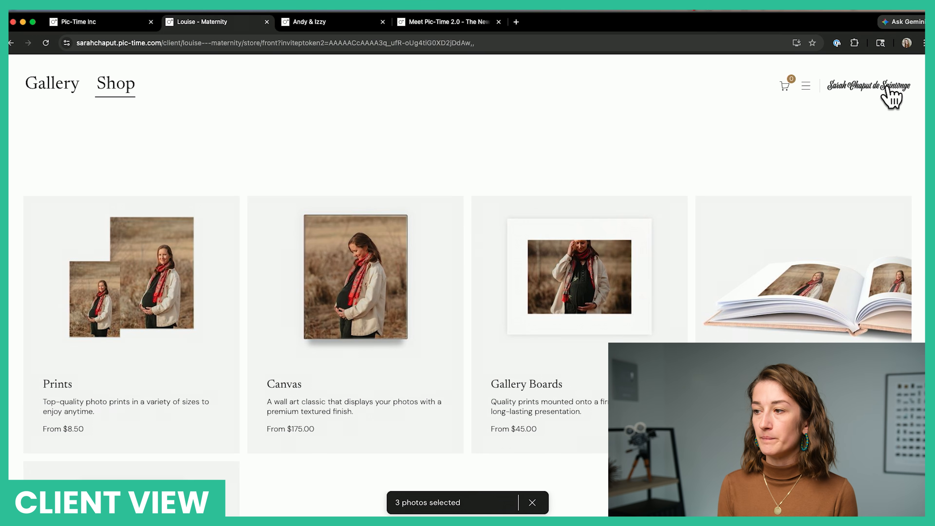
{"action": "scroll", "coordinate": [455, 162], "scroll_direction": "down", "scroll_amount": 2}
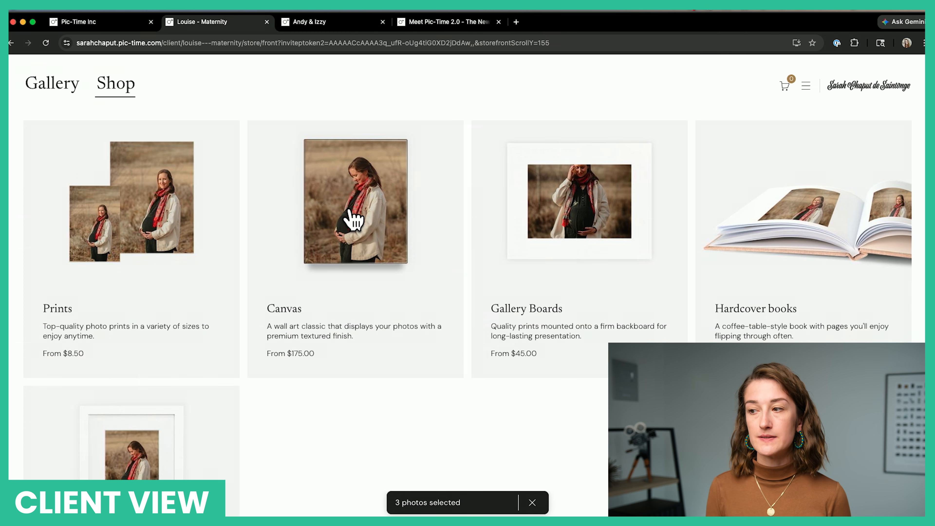
Preview a Gallery Board at 11x14" with an 8x10" print, and return to the gallery's All Photos section
{"action": "left_click", "coordinate": [560, 224]}
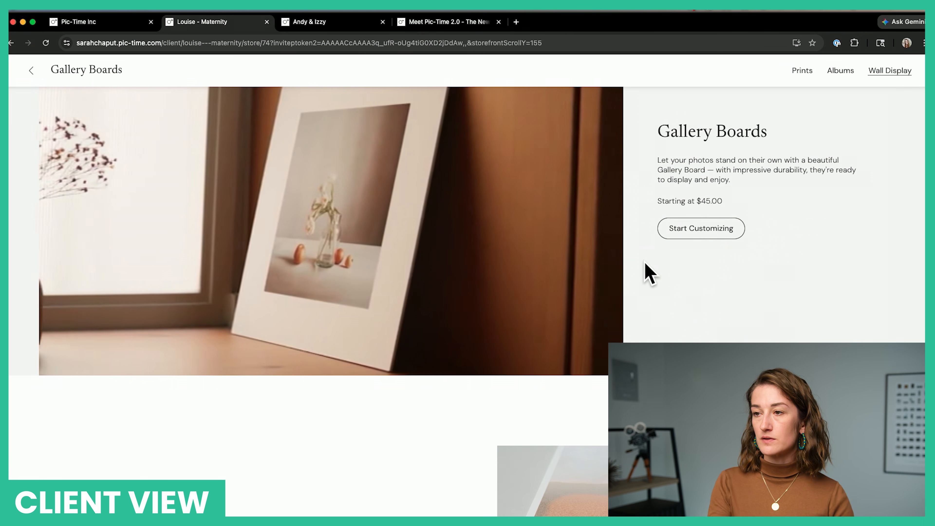
{"action": "scroll", "coordinate": [649, 275], "scroll_direction": "down", "scroll_amount": 10}
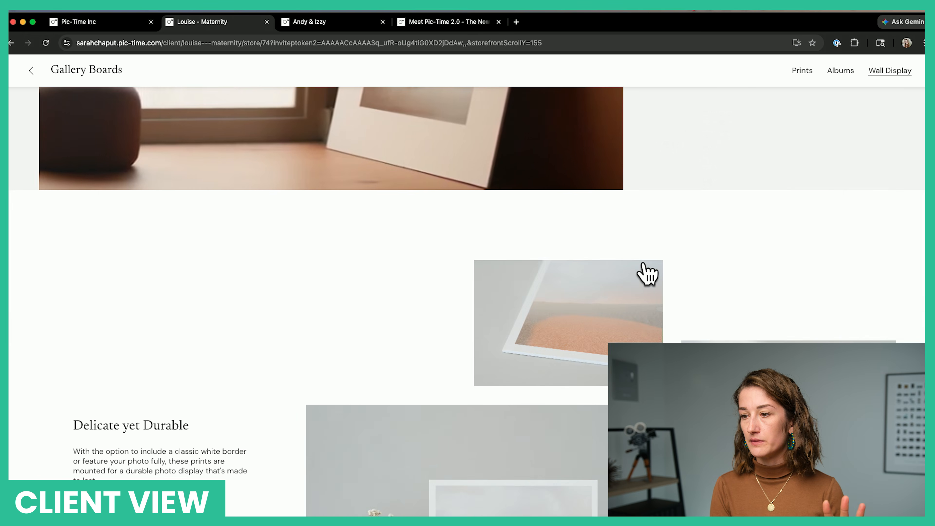
{"action": "scroll", "coordinate": [648, 275], "scroll_direction": "down", "scroll_amount": 15}
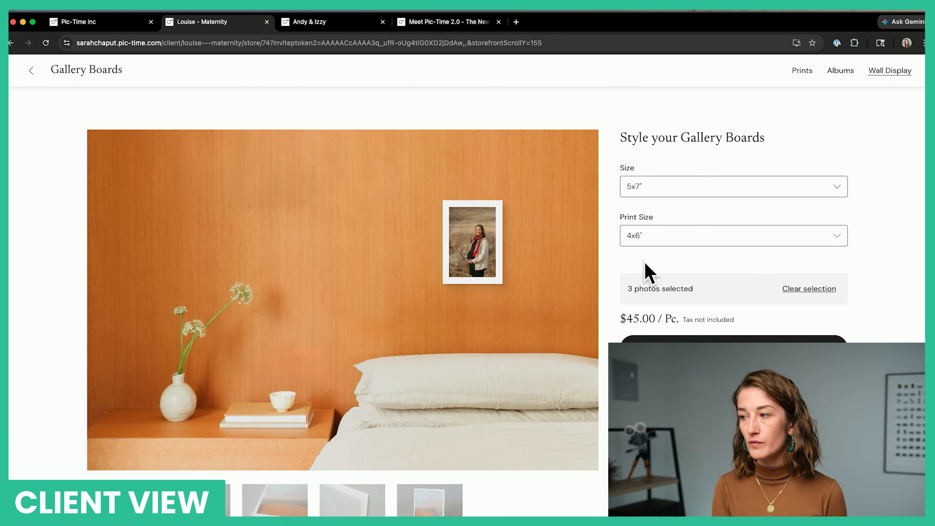
{"action": "left_click", "coordinate": [687, 169]}
{"action": "left_click", "coordinate": [641, 240]}
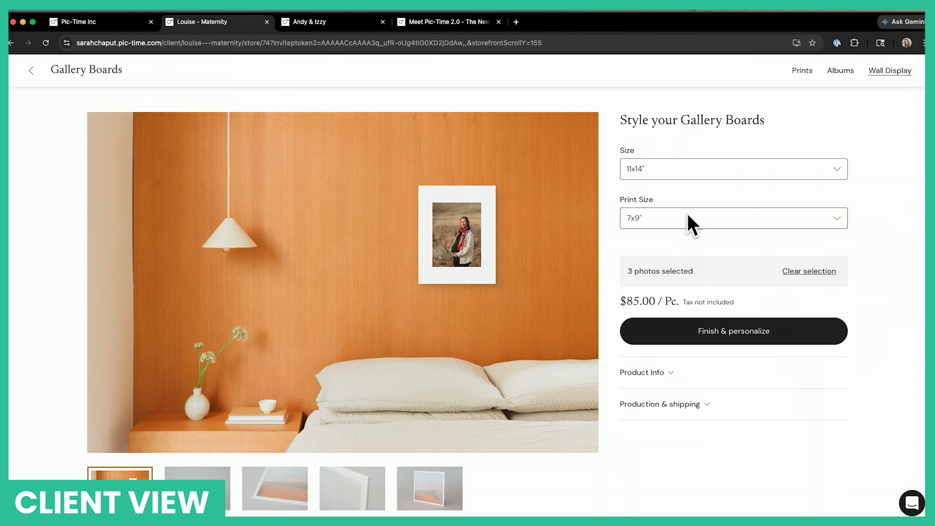
{"action": "left_click", "coordinate": [687, 221]}
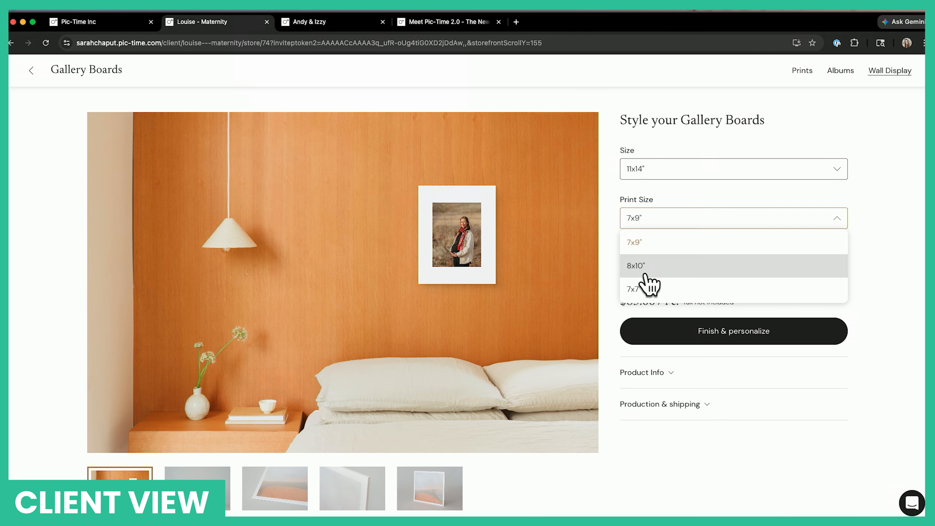
{"action": "left_click", "coordinate": [645, 266]}
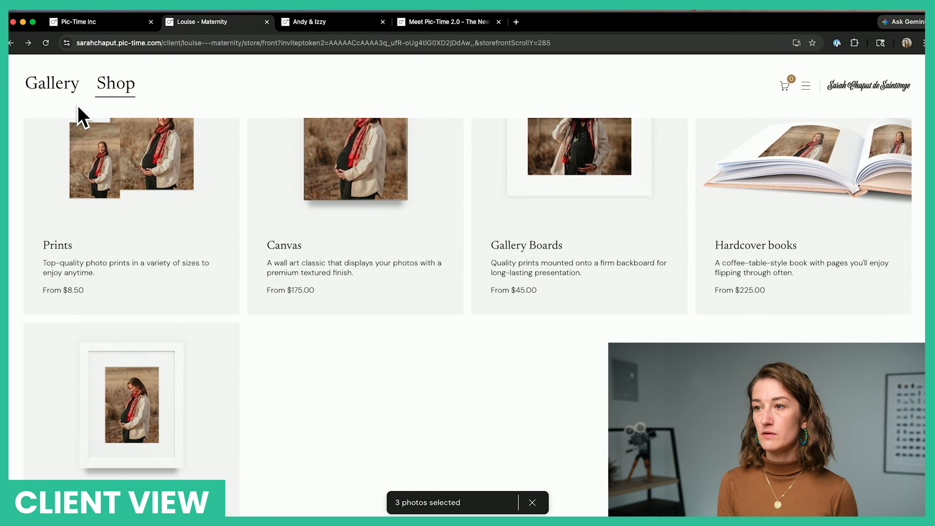
{"action": "left_click", "coordinate": [49, 86]}
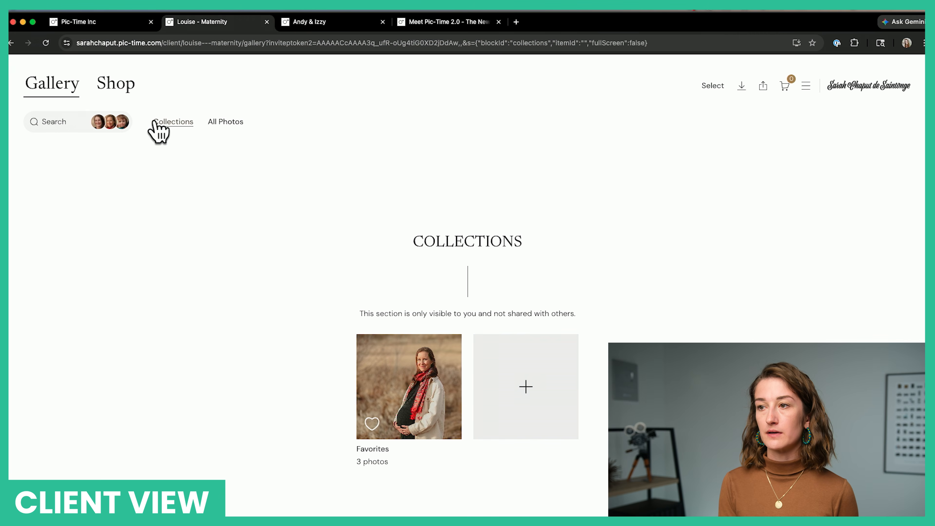
{"action": "left_click", "coordinate": [227, 123]}
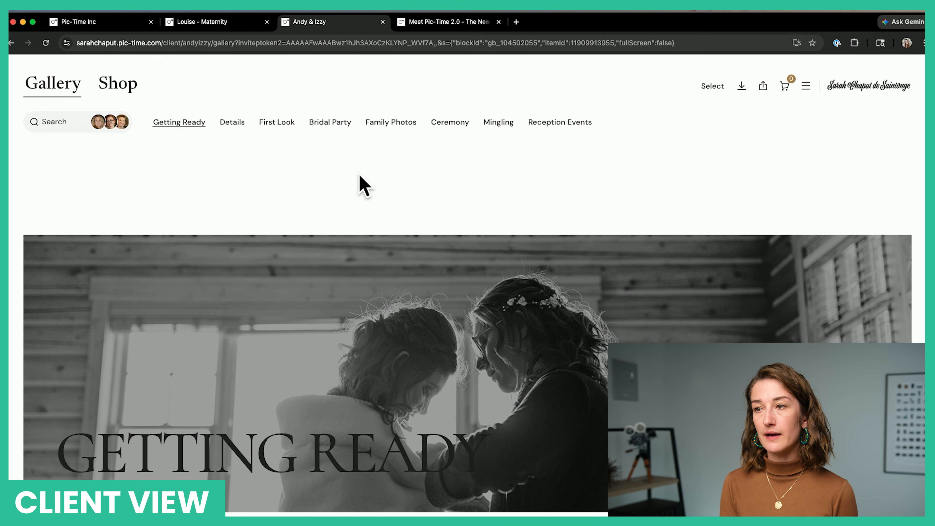
Search the wedding gallery by the short-haired woman's face and browse the matching photos
{"action": "left_click", "coordinate": [65, 122]}
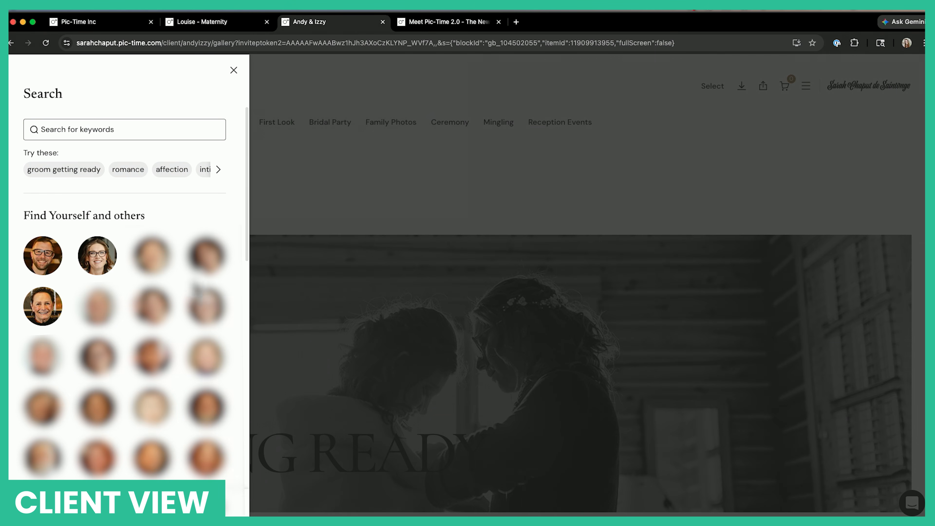
{"action": "left_click", "coordinate": [43, 306]}
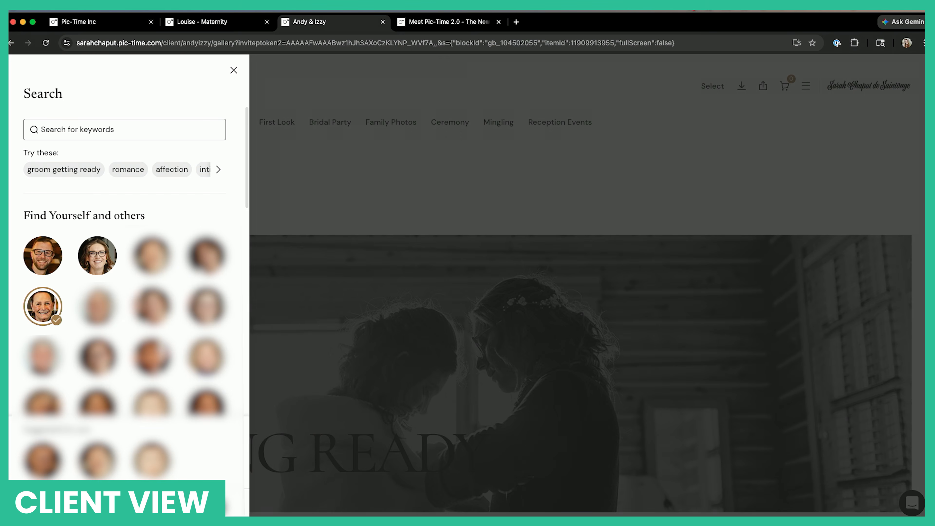
{"action": "scroll", "coordinate": [500, 215], "scroll_direction": "down", "scroll_amount": 4}
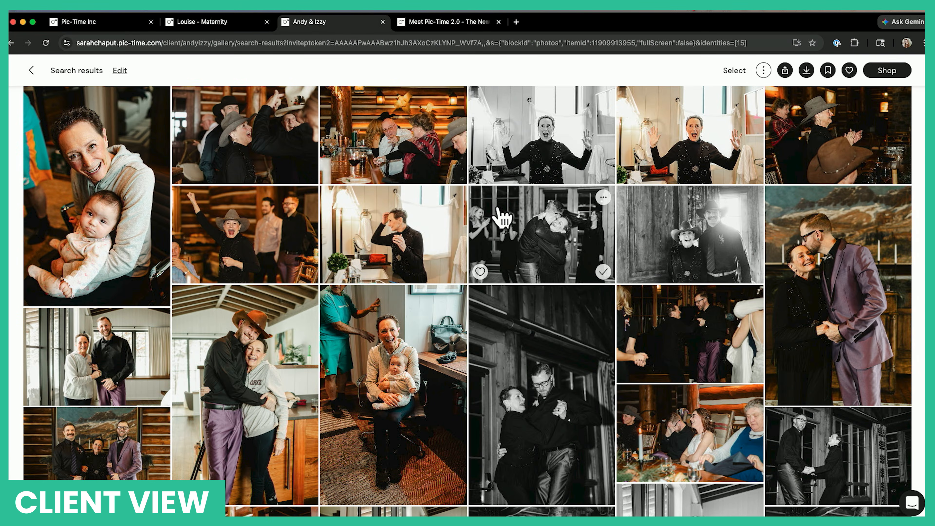
{"action": "scroll", "coordinate": [501, 218], "scroll_direction": "up", "scroll_amount": 5}
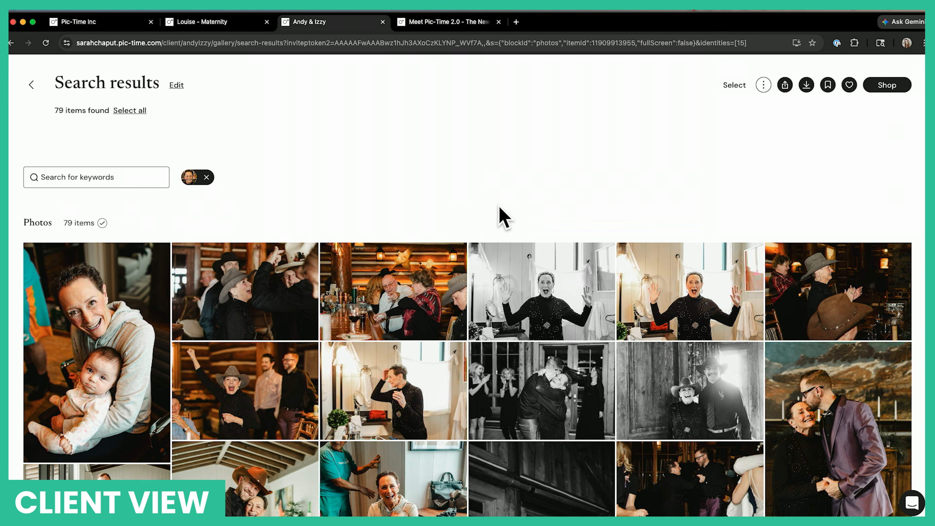
Favorite the bar scene, the black-and-white raised-hands photo and the black-and-white cowboy-hat portrait in the search results
{"action": "mouse_move", "coordinate": [363, 305]}
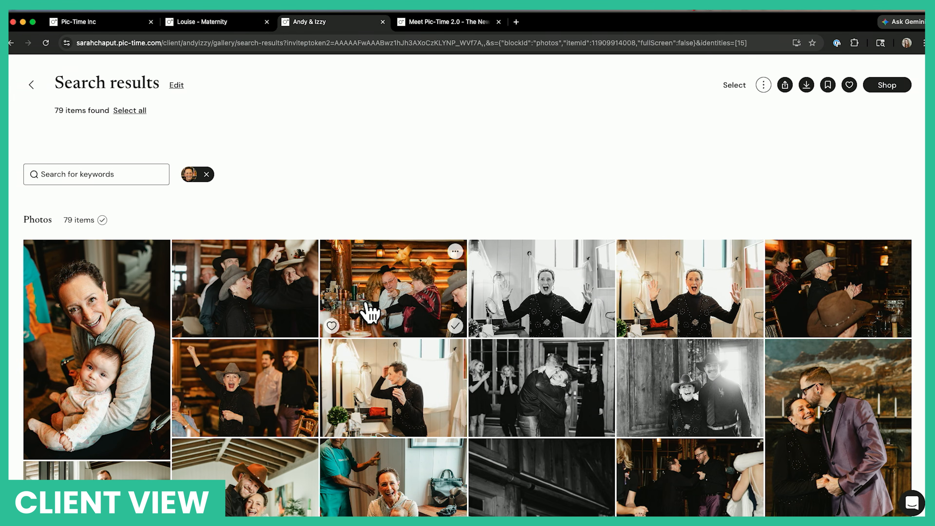
{"action": "left_click", "coordinate": [332, 325]}
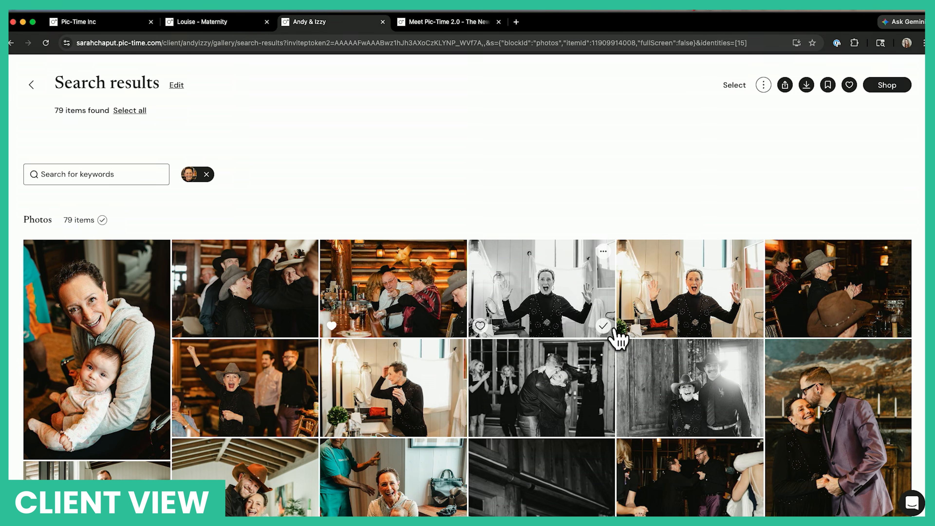
{"action": "left_click", "coordinate": [480, 326]}
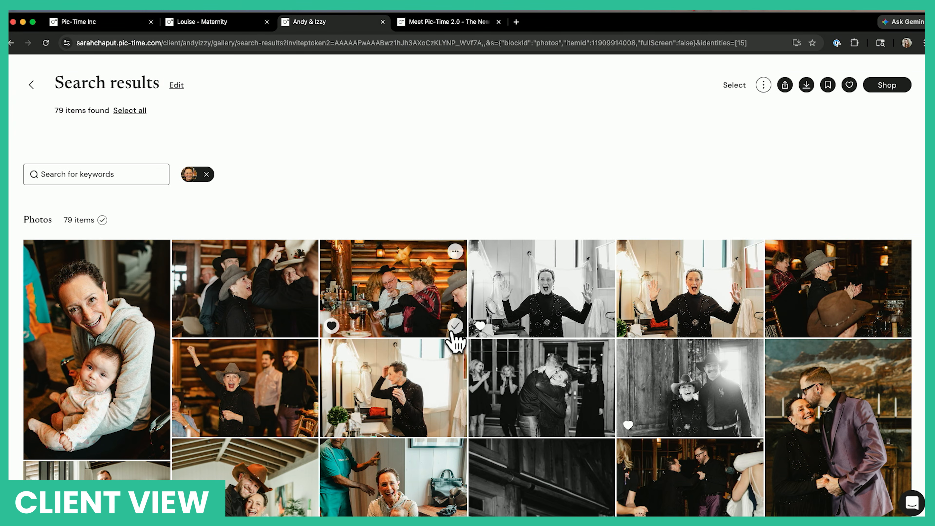
Select the black-and-white raised-hands photo, the black-and-white hug photo and the purple-suit cheek-kiss photo in the search results
{"action": "left_click", "coordinate": [735, 85]}
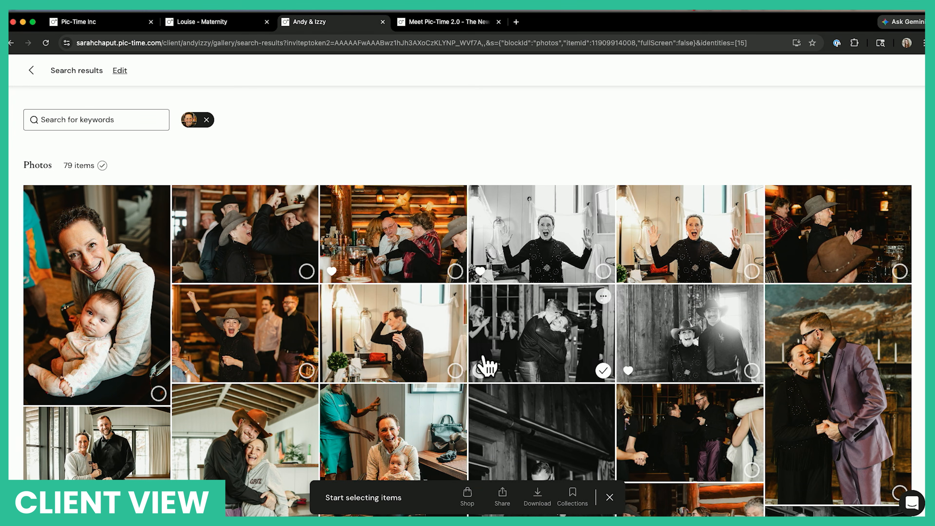
{"action": "left_click", "coordinate": [602, 271]}
{"action": "left_click", "coordinate": [603, 370]}
{"action": "left_click", "coordinate": [899, 491]}
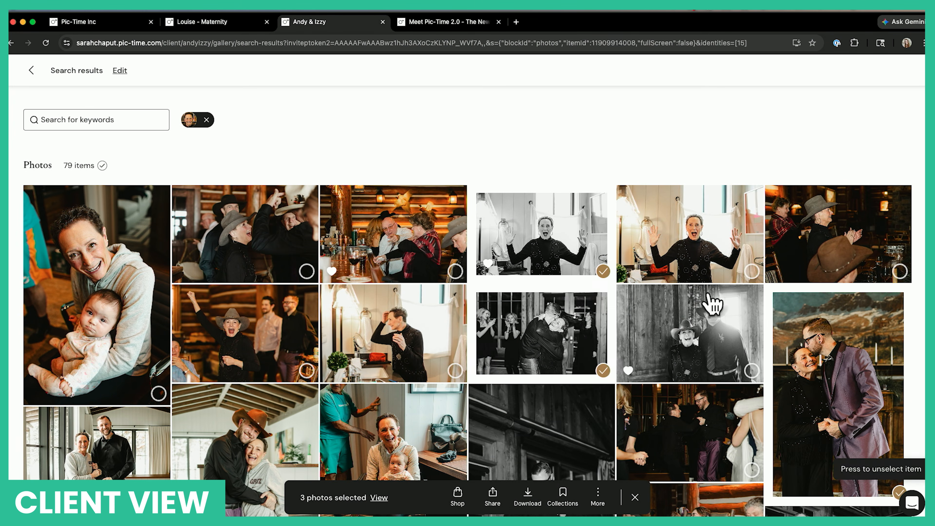
Open the collection options for the three selected photos
{"action": "left_click", "coordinate": [563, 493]}
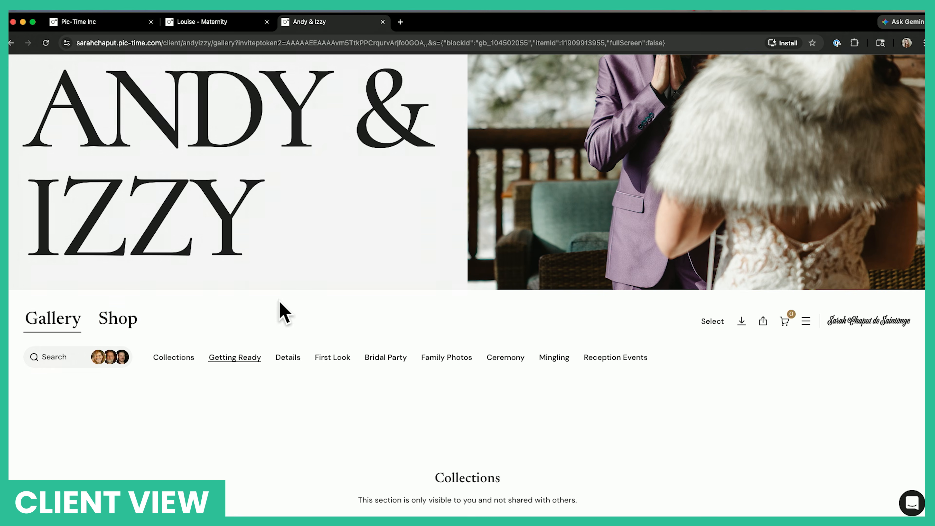
Open the Lay Flat Albums product in the wedding gallery's shop and go to its styling options
{"action": "left_click", "coordinate": [118, 320]}
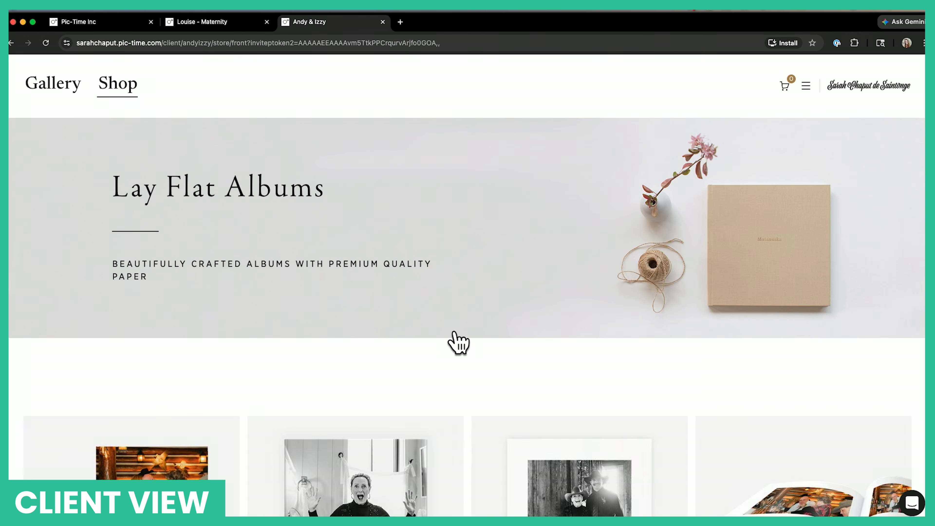
{"action": "scroll", "coordinate": [463, 360], "scroll_direction": "down", "scroll_amount": 8}
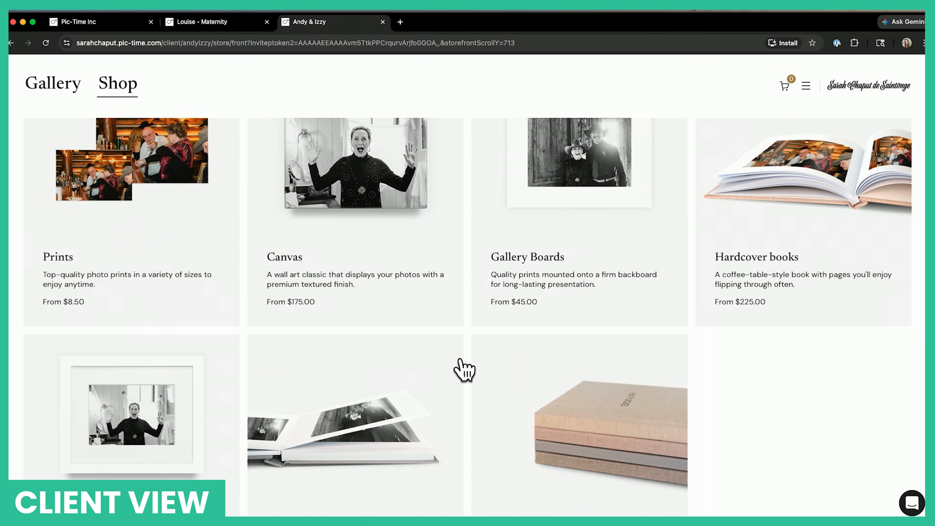
{"action": "scroll", "coordinate": [464, 370], "scroll_direction": "down", "scroll_amount": 3}
{"action": "left_click", "coordinate": [353, 306]}
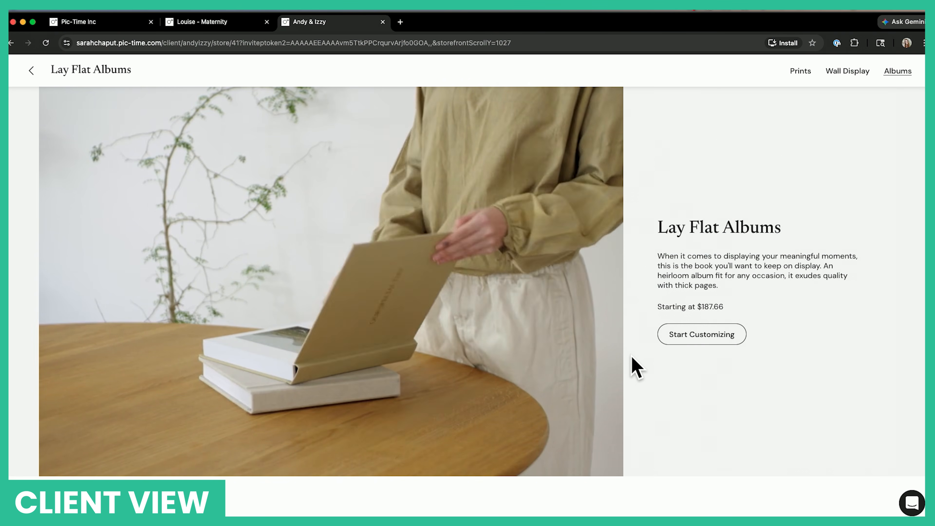
{"action": "scroll", "coordinate": [631, 363], "scroll_direction": "down", "scroll_amount": 10}
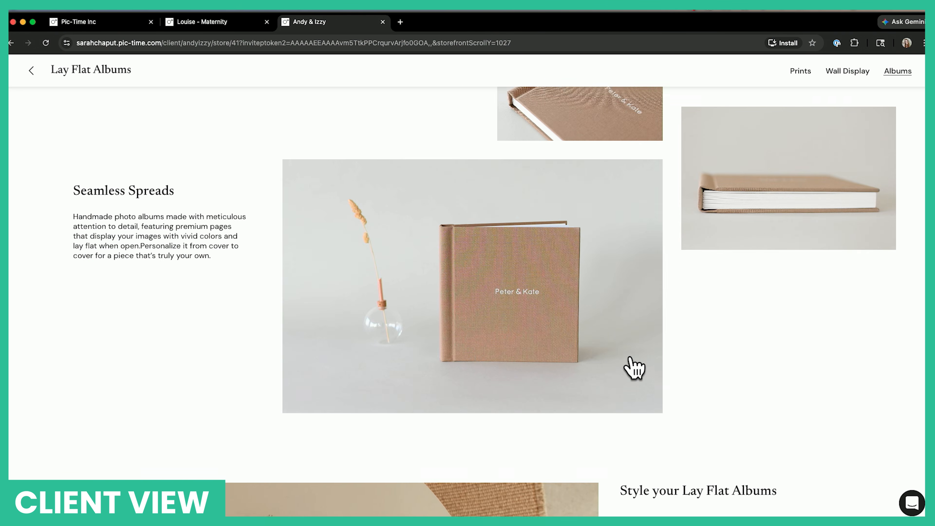
{"action": "scroll", "coordinate": [634, 367], "scroll_direction": "down", "scroll_amount": 5}
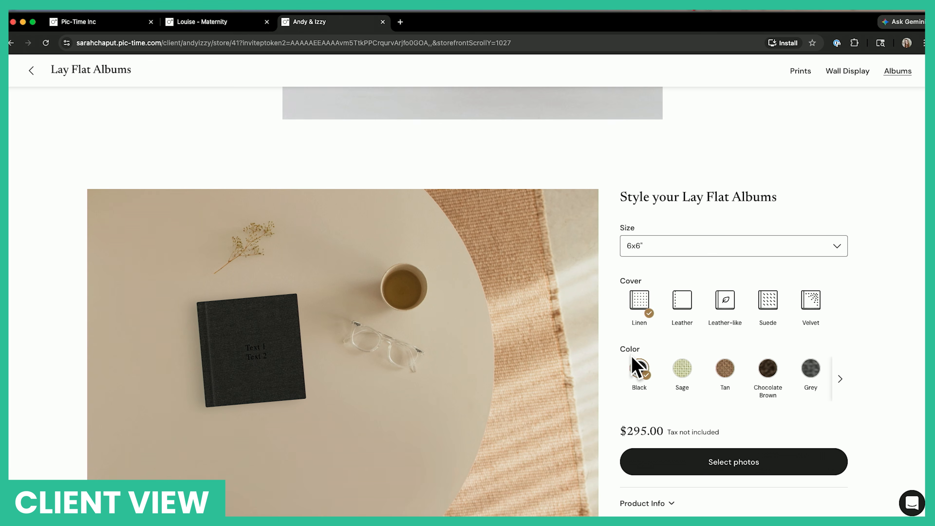
{"action": "scroll", "coordinate": [633, 365], "scroll_direction": "down", "scroll_amount": 2}
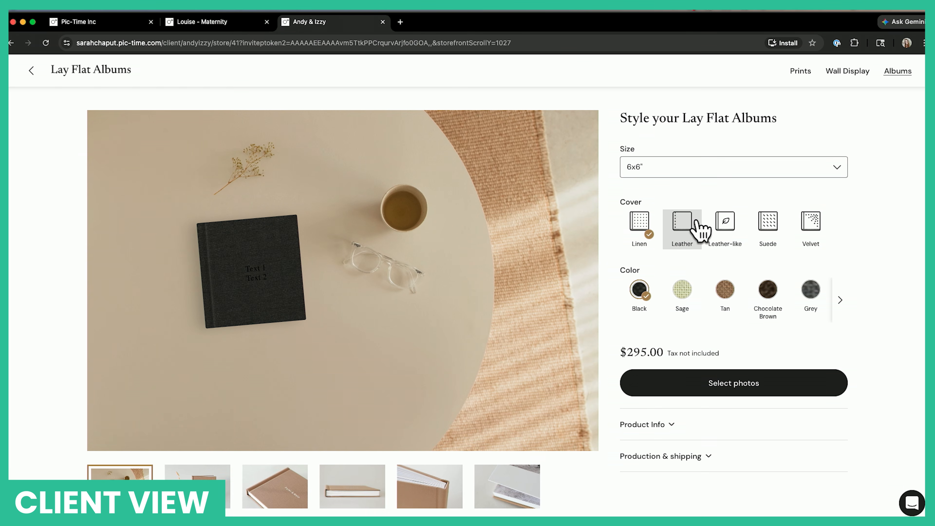
Style the lay flat album with a Leather cover in Walnut at size 10x10"
{"action": "left_click", "coordinate": [698, 223]}
{"action": "left_click", "coordinate": [725, 293]}
{"action": "left_click", "coordinate": [722, 174]}
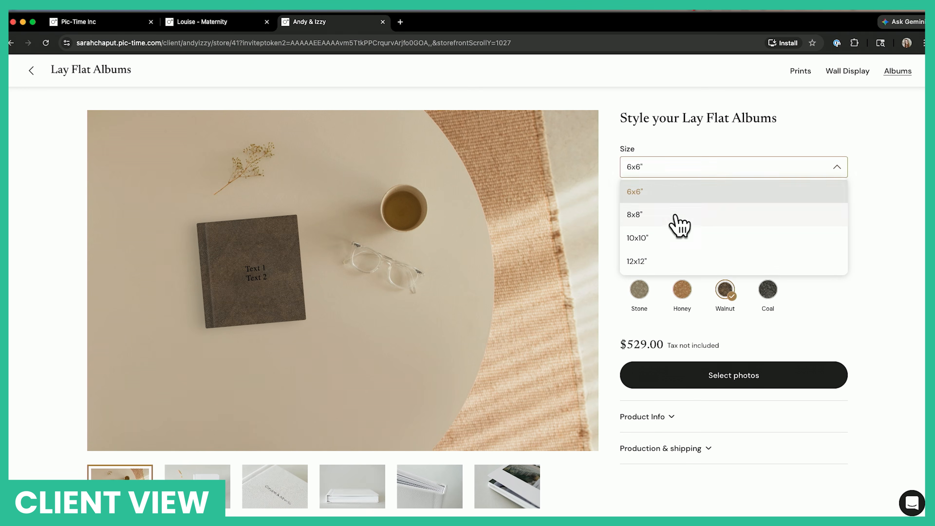
{"action": "left_click", "coordinate": [668, 239]}
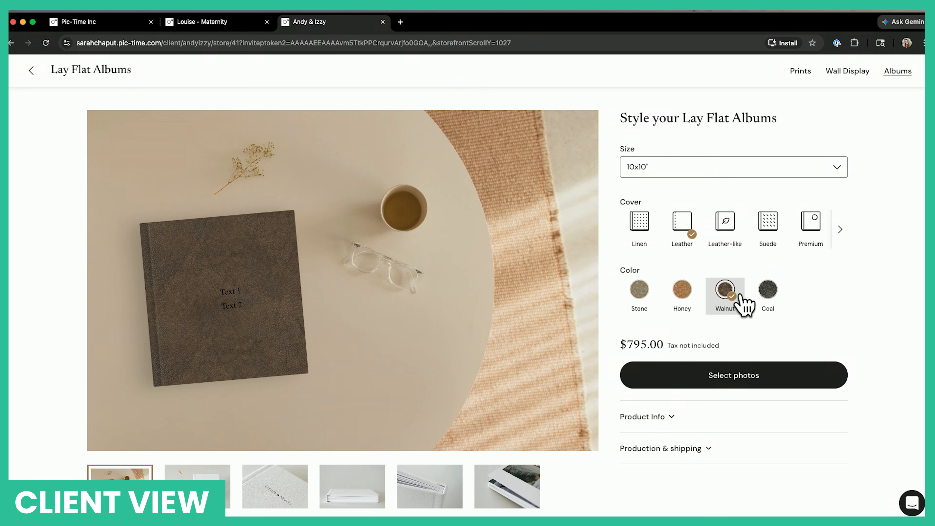
Design the album for the happy couple and mark must-include people, among them the man and the woman with glasses
{"action": "left_click", "coordinate": [729, 376]}
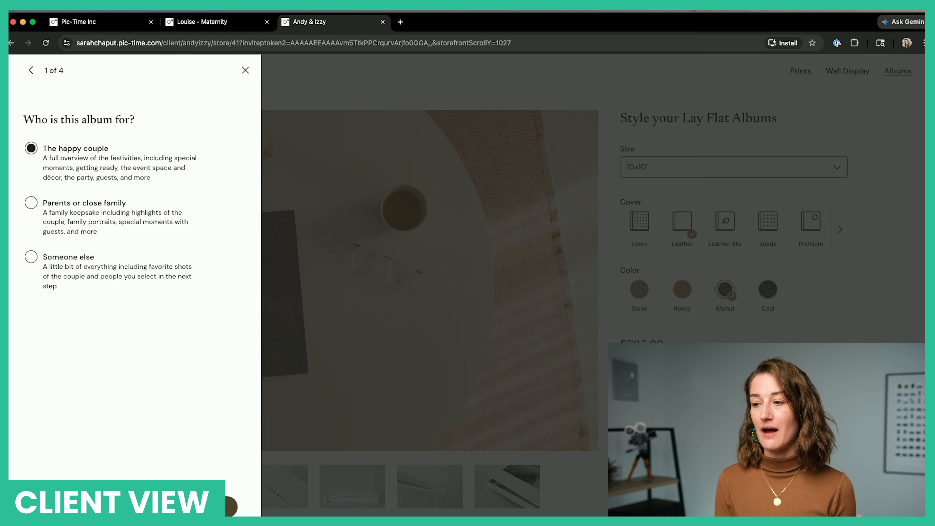
{"action": "left_click", "coordinate": [199, 506]}
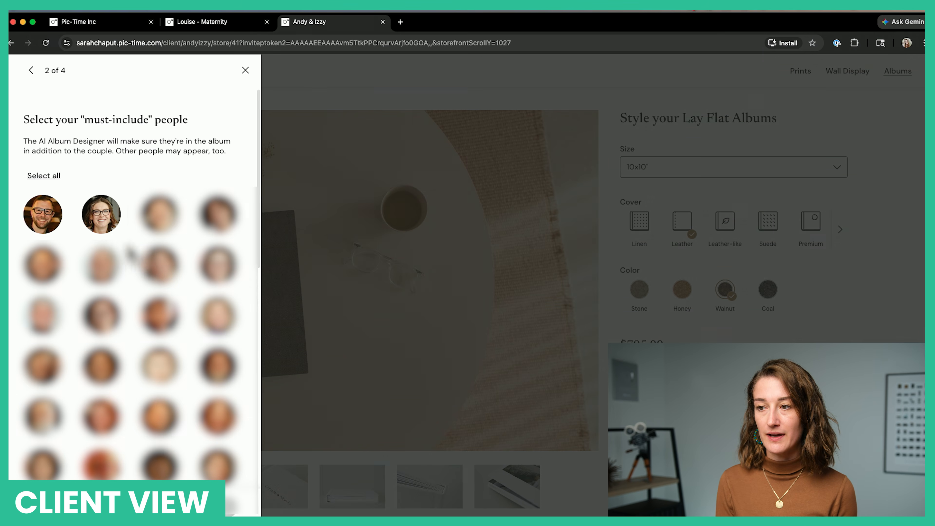
{"action": "left_click", "coordinate": [41, 215]}
{"action": "left_click", "coordinate": [105, 221]}
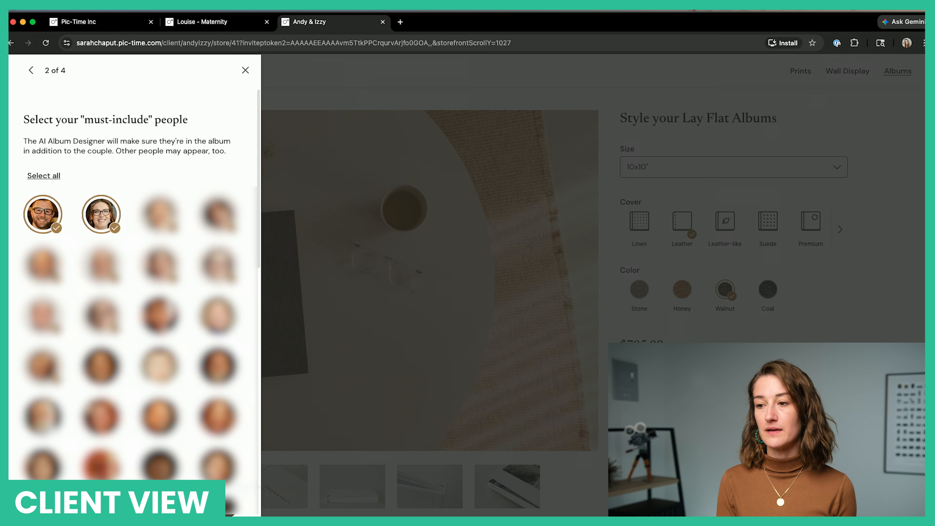
{"action": "left_click", "coordinate": [166, 508]}
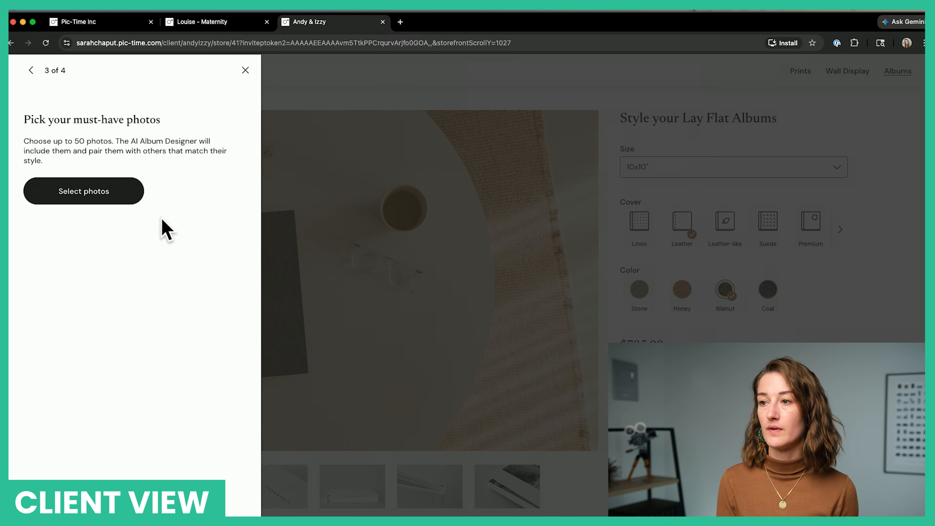
Start picking must-have photos and select the black-and-white shot of the man posing in the doorway from Getting Ready
{"action": "left_click", "coordinate": [83, 195]}
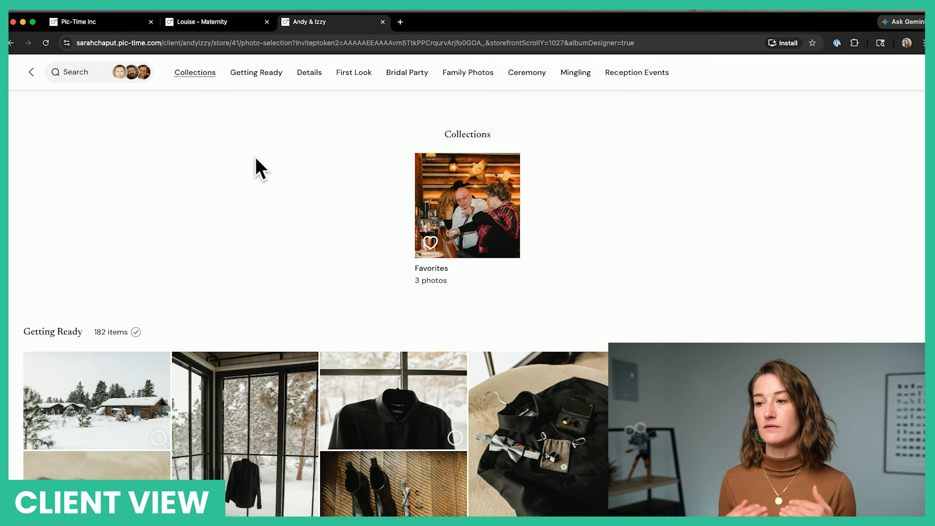
{"action": "scroll", "coordinate": [336, 182], "scroll_direction": "down", "scroll_amount": 5}
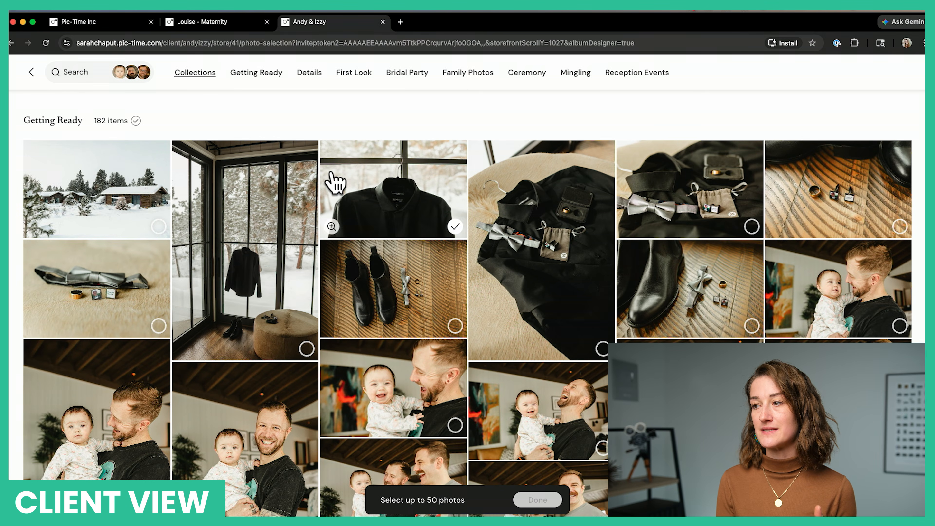
{"action": "scroll", "coordinate": [195, 245], "scroll_direction": "down", "scroll_amount": 5}
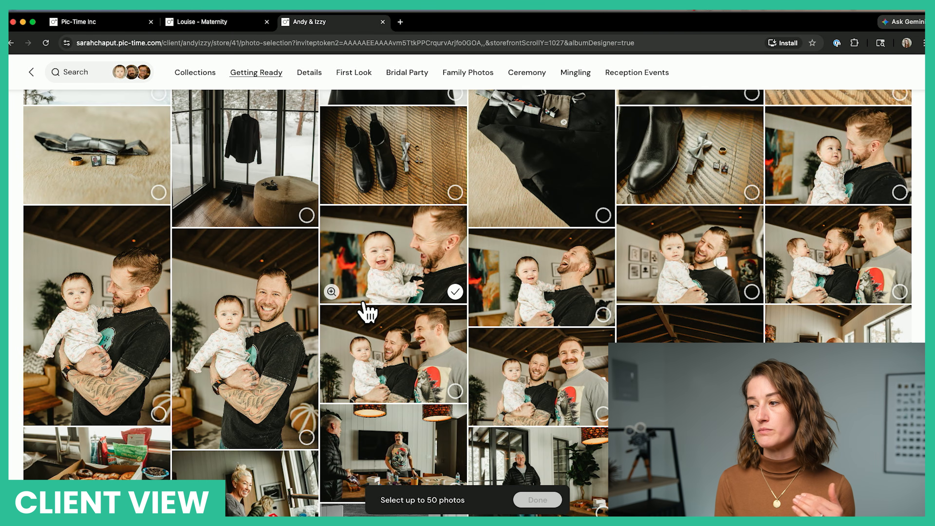
{"action": "scroll", "coordinate": [539, 414], "scroll_direction": "down", "scroll_amount": 2}
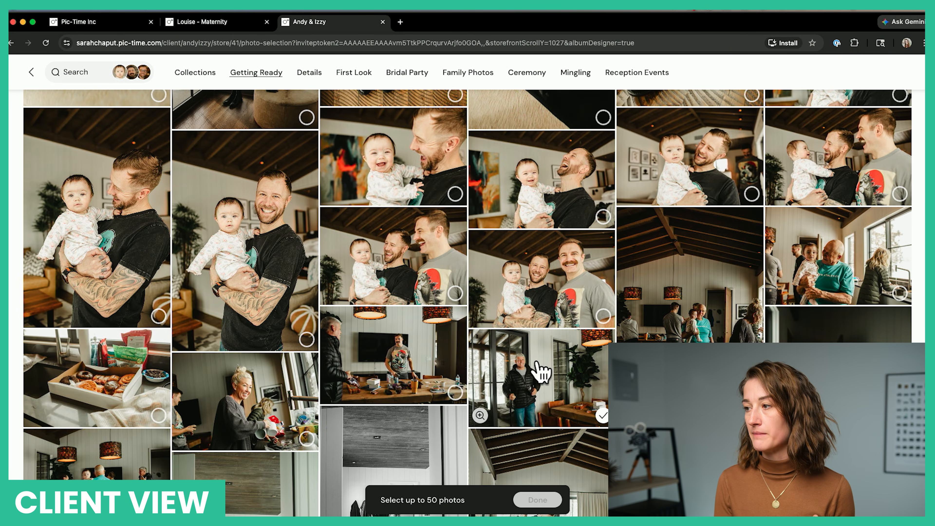
{"action": "scroll", "coordinate": [538, 372], "scroll_direction": "down", "scroll_amount": 8}
{"action": "scroll", "coordinate": [542, 283], "scroll_direction": "up", "scroll_amount": 5}
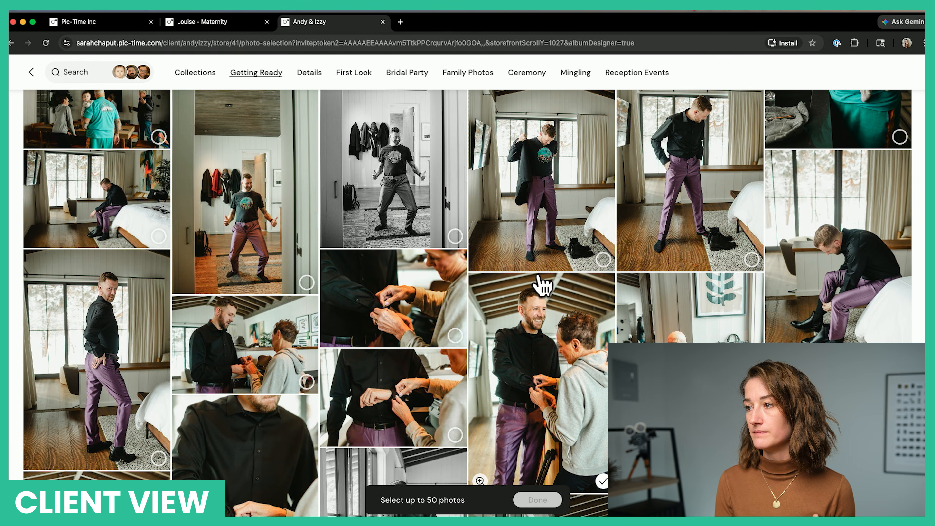
{"action": "left_click", "coordinate": [451, 244]}
Add the invitation flat lay and the embroidered white boots photo to the must-have photos and finish the selection
{"action": "scroll", "coordinate": [511, 258], "scroll_direction": "down", "scroll_amount": 12}
{"action": "scroll", "coordinate": [536, 265], "scroll_direction": "down", "scroll_amount": 20}
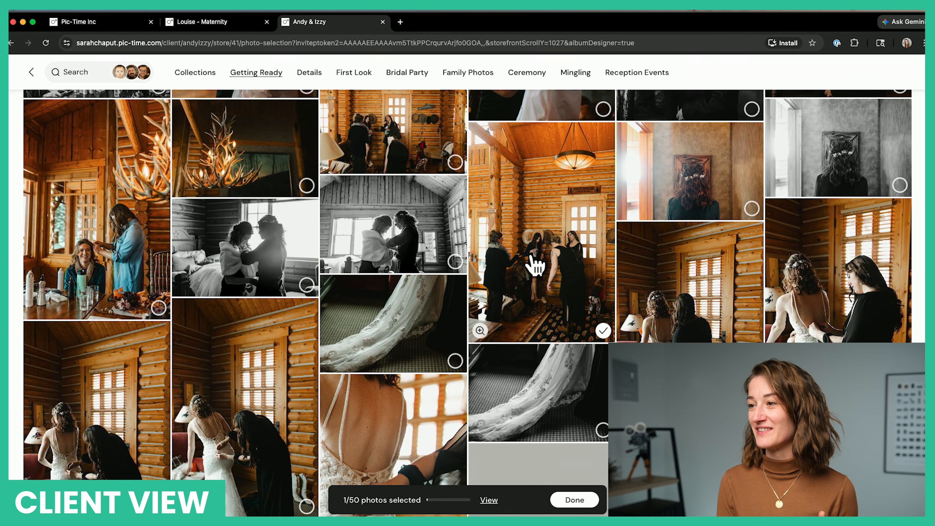
{"action": "scroll", "coordinate": [534, 266], "scroll_direction": "up", "scroll_amount": 15}
{"action": "scroll", "coordinate": [532, 265], "scroll_direction": "down", "scroll_amount": 4}
{"action": "left_click", "coordinate": [306, 339]}
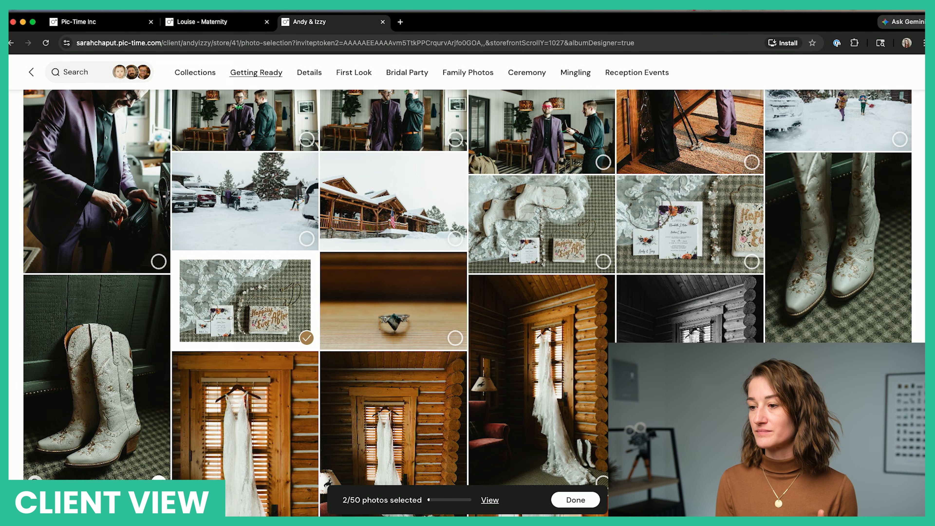
{"action": "left_click", "coordinate": [158, 478]}
{"action": "scroll", "coordinate": [512, 379], "scroll_direction": "down", "scroll_amount": 1}
{"action": "scroll", "coordinate": [515, 385], "scroll_direction": "down", "scroll_amount": 3}
{"action": "left_click", "coordinate": [575, 500]}
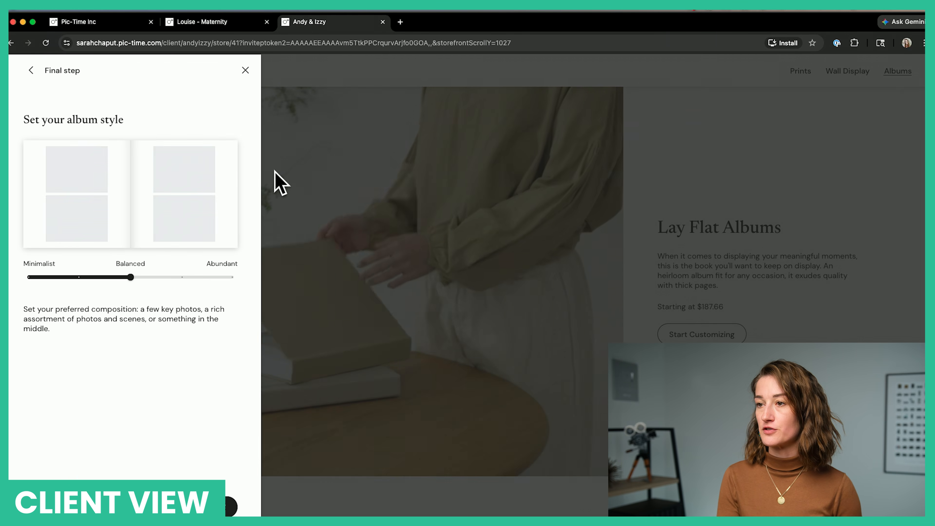
Preview a more abundant composition, settle on the Balanced album style and generate the album design
{"action": "left_click", "coordinate": [151, 278]}
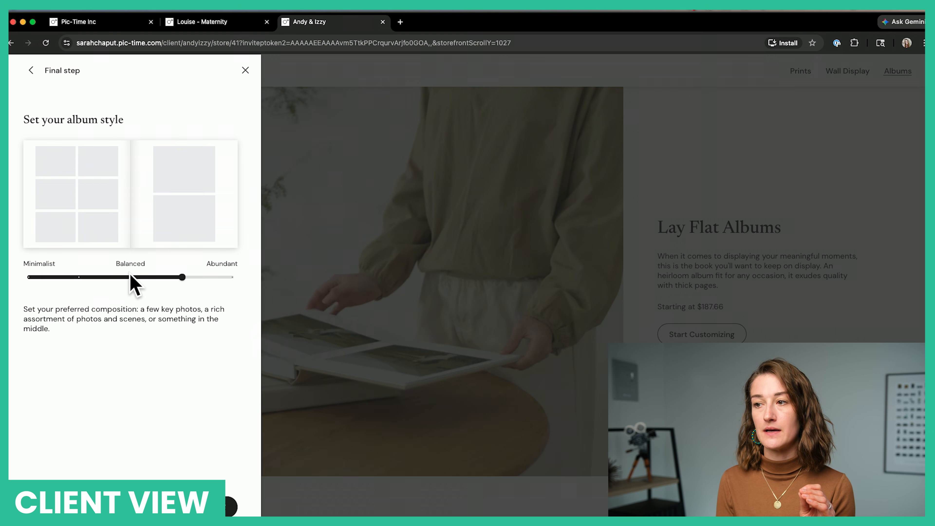
{"action": "left_click", "coordinate": [130, 277]}
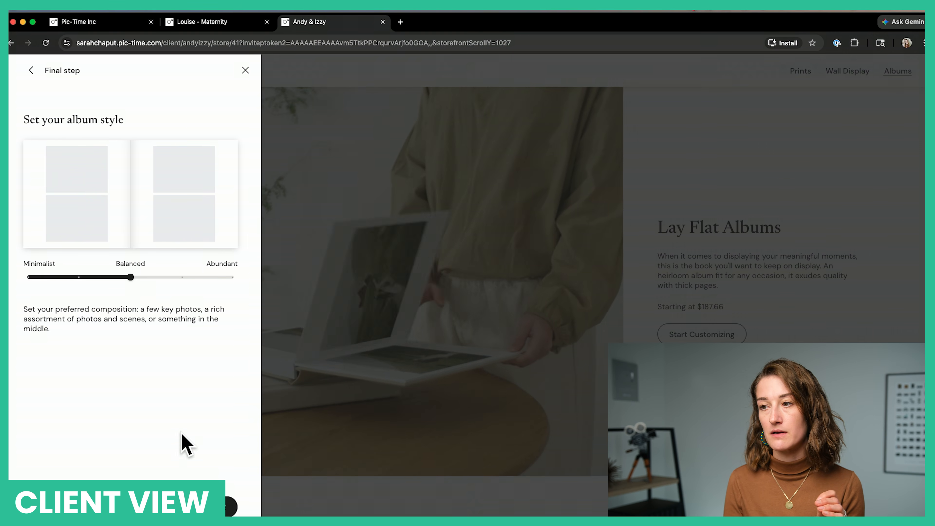
{"action": "left_click", "coordinate": [213, 507]}
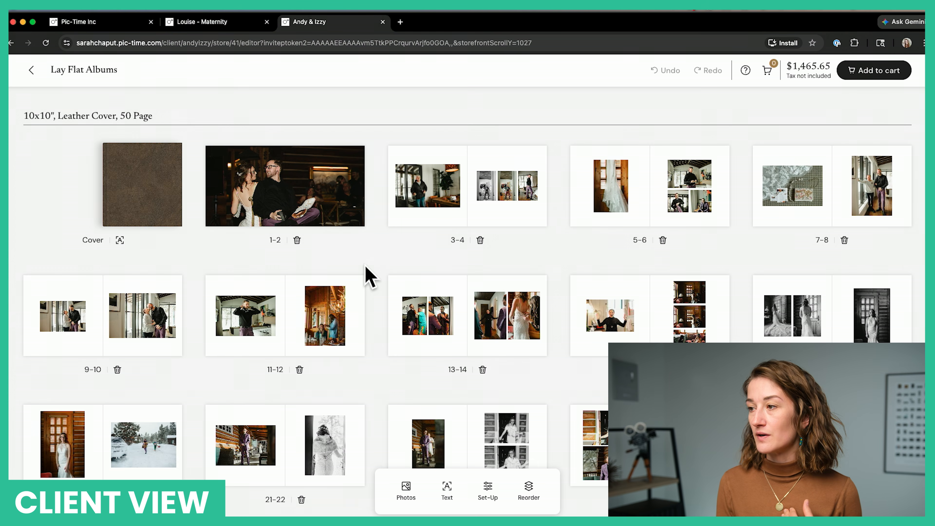
Browse the page spreads of the generated 10x10" leather album
{"action": "scroll", "coordinate": [385, 255], "scroll_direction": "down", "scroll_amount": 5}
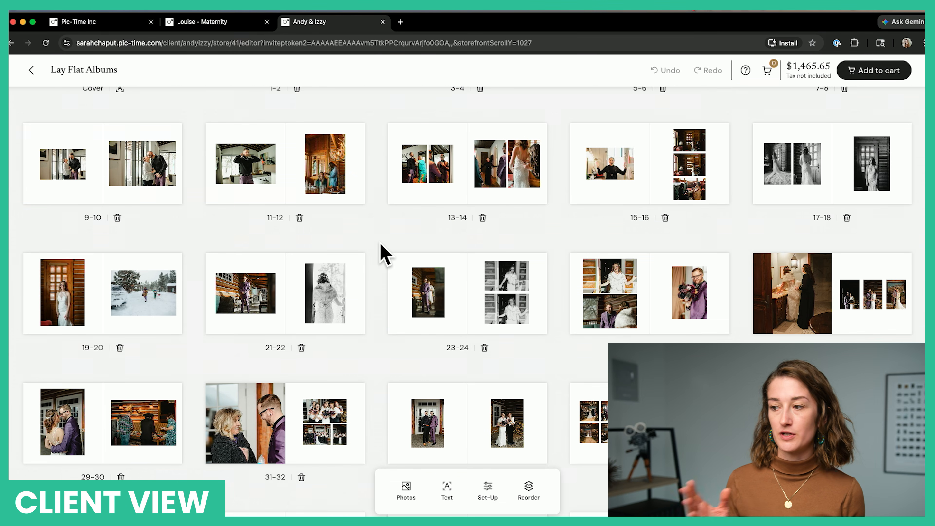
{"action": "scroll", "coordinate": [385, 254], "scroll_direction": "down", "scroll_amount": 3}
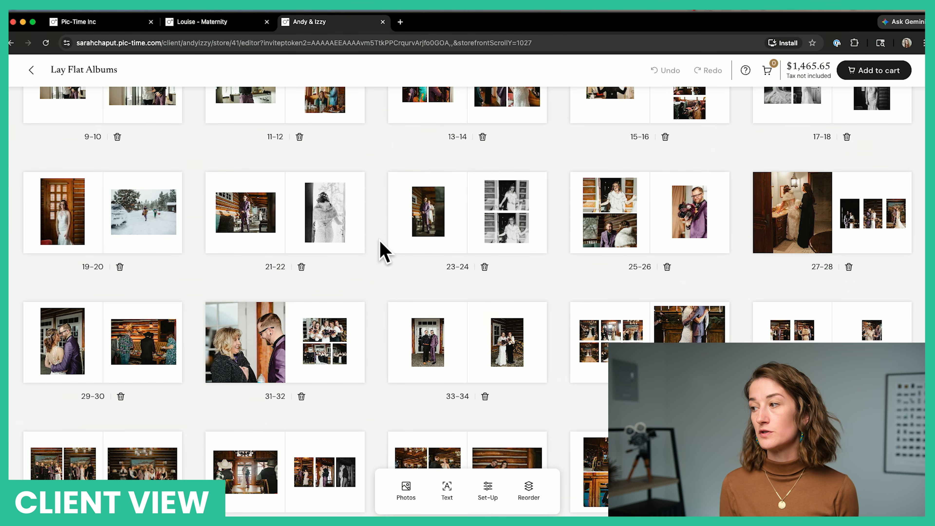
{"action": "scroll", "coordinate": [385, 254], "scroll_direction": "down", "scroll_amount": 4}
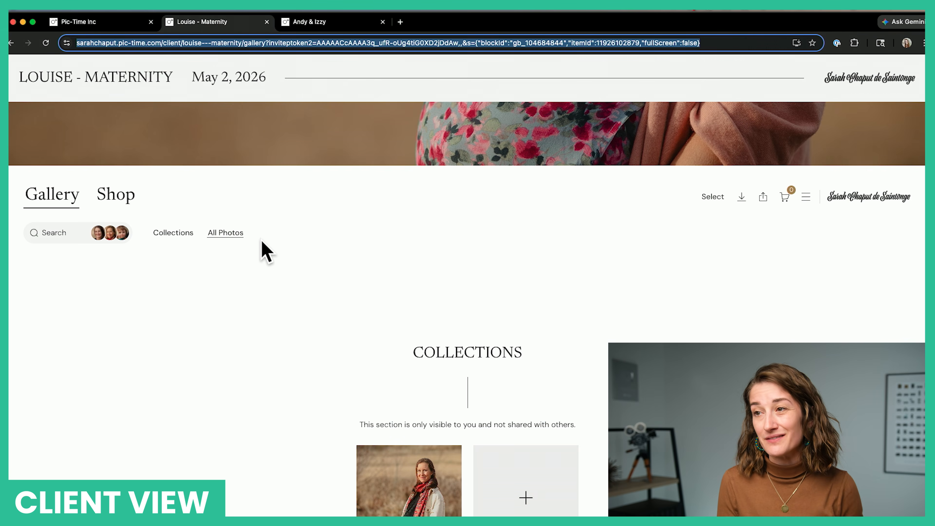
Open the maternity gallery's sharing settings in the photographer dashboard, enter the main client's name and go to the e-mail field
{"action": "scroll", "coordinate": [320, 250], "scroll_direction": "down", "scroll_amount": 15}
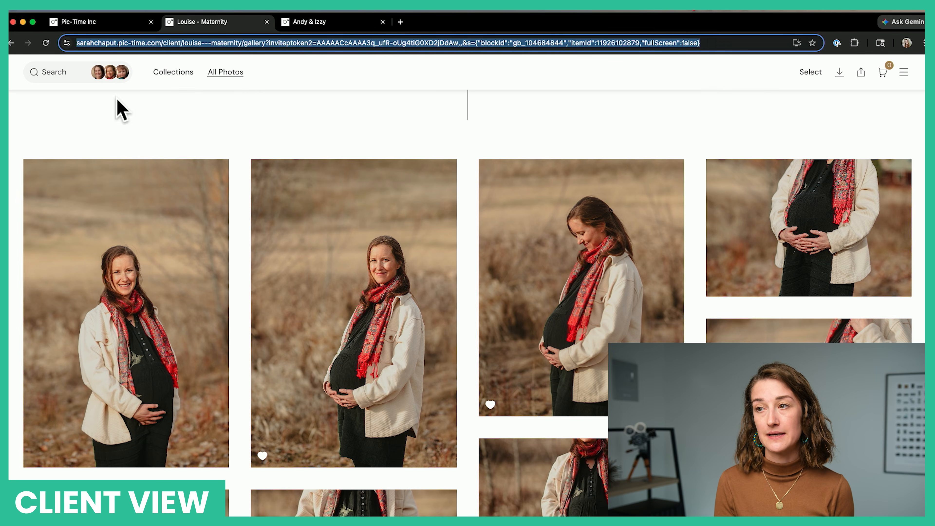
{"action": "left_click", "coordinate": [79, 22]}
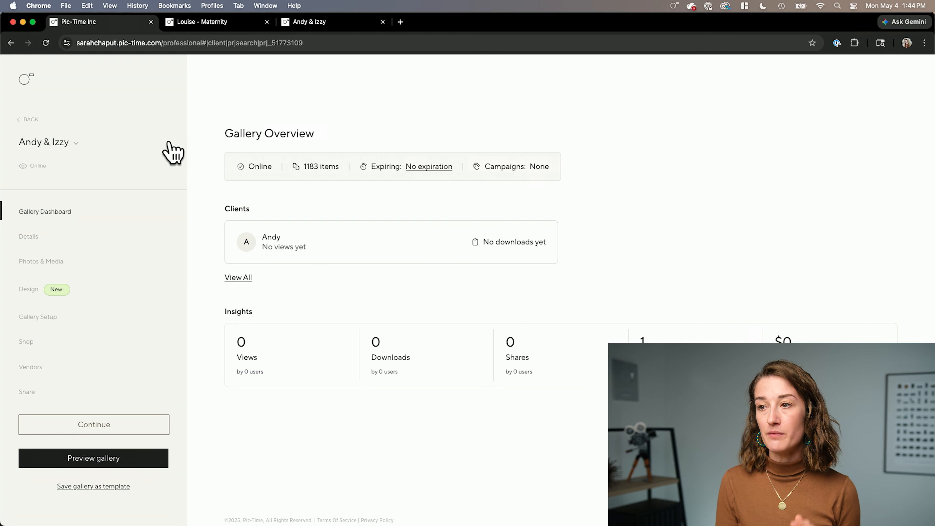
{"action": "left_click", "coordinate": [27, 120]}
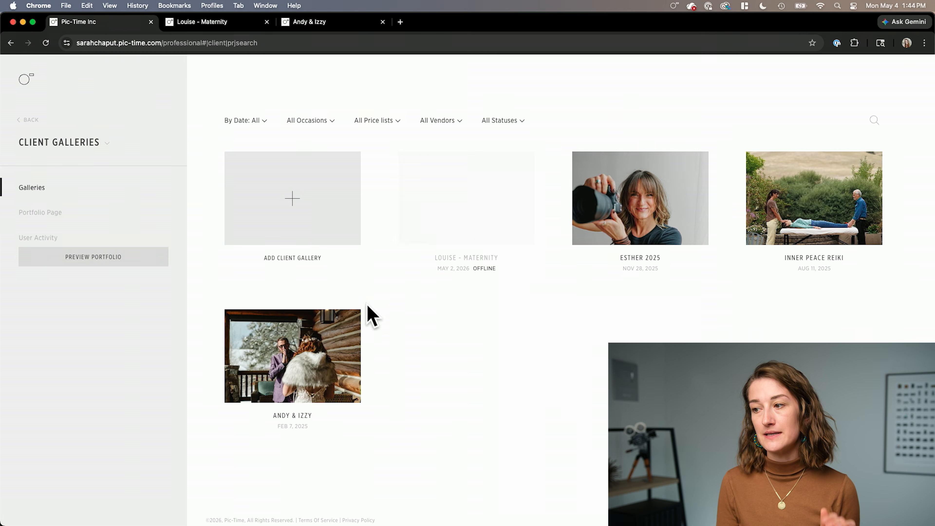
{"action": "left_click", "coordinate": [466, 221]}
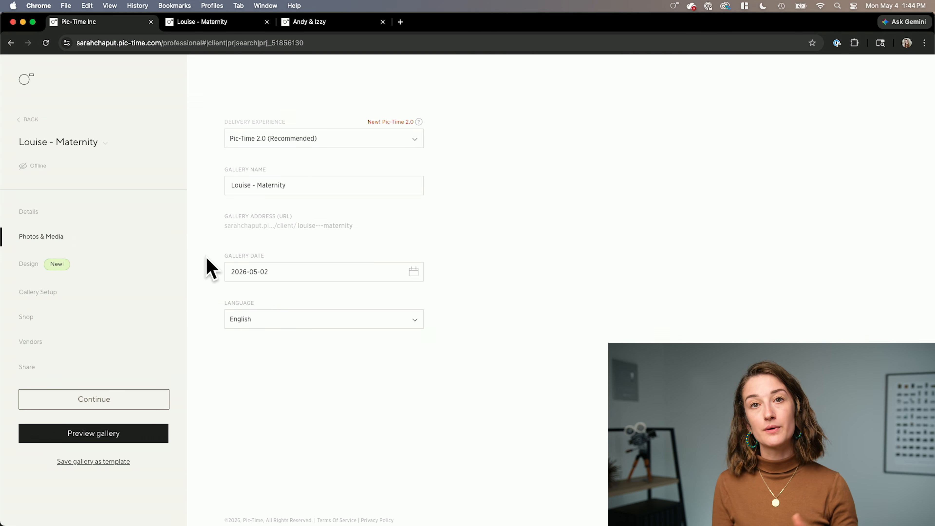
{"action": "left_click", "coordinate": [28, 368]}
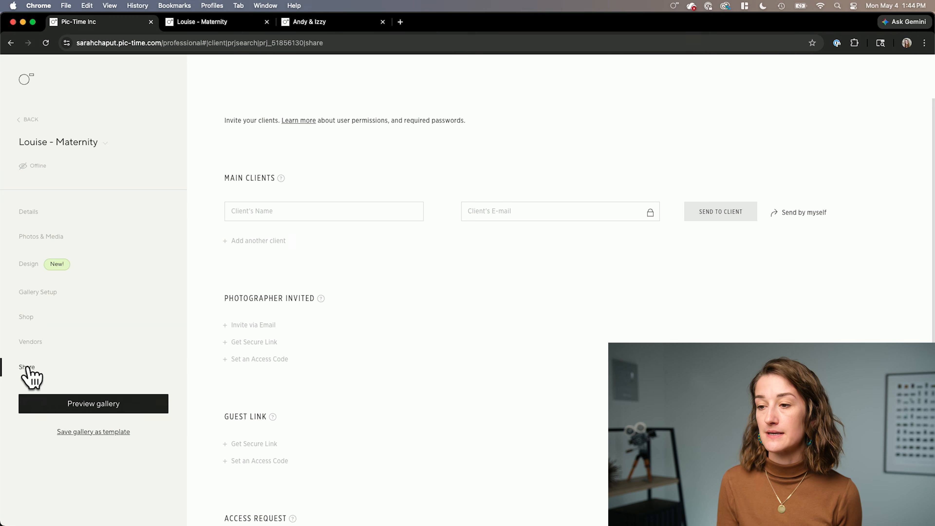
{"action": "left_click", "coordinate": [333, 211]}
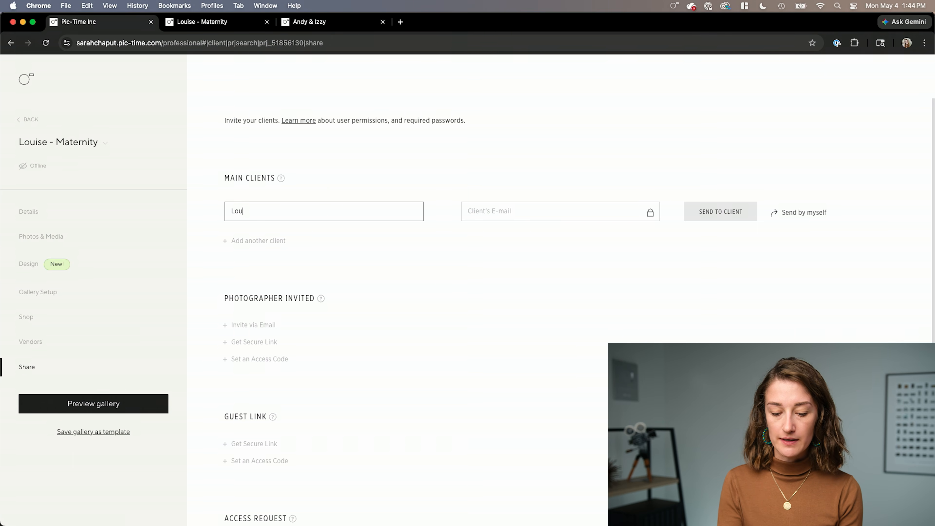
{"action": "left_click", "coordinate": [529, 210]}
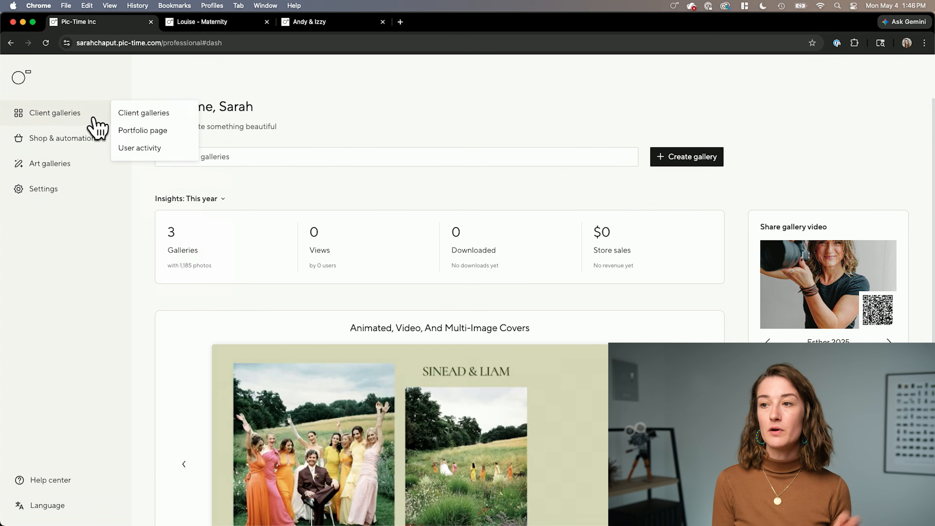
Open the Sales Automation options for client galleries under Shop & Automation
{"action": "mouse_move", "coordinate": [61, 141]}
{"action": "left_click", "coordinate": [59, 137]}
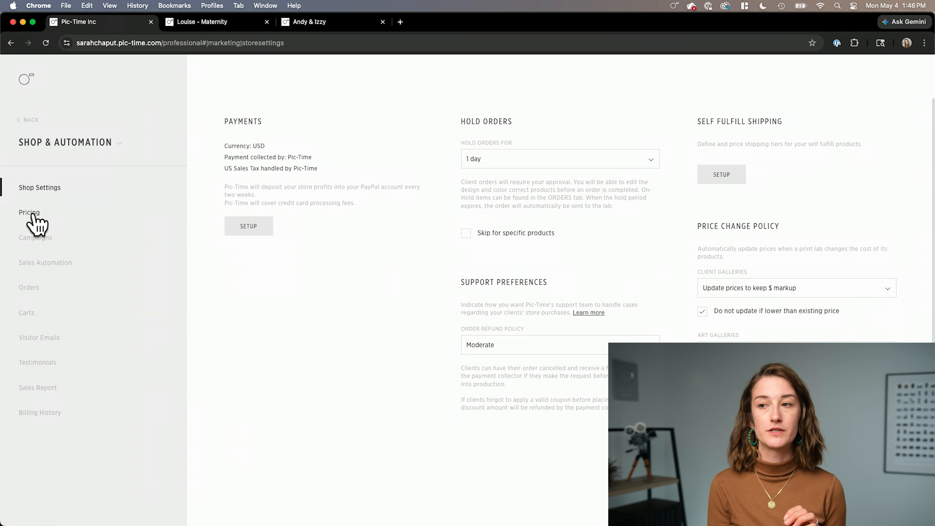
{"action": "left_click", "coordinate": [46, 264]}
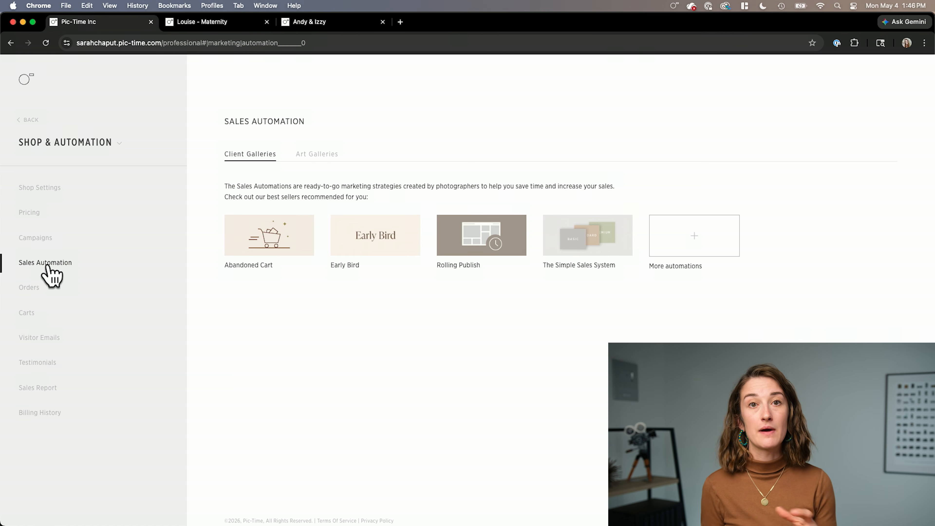